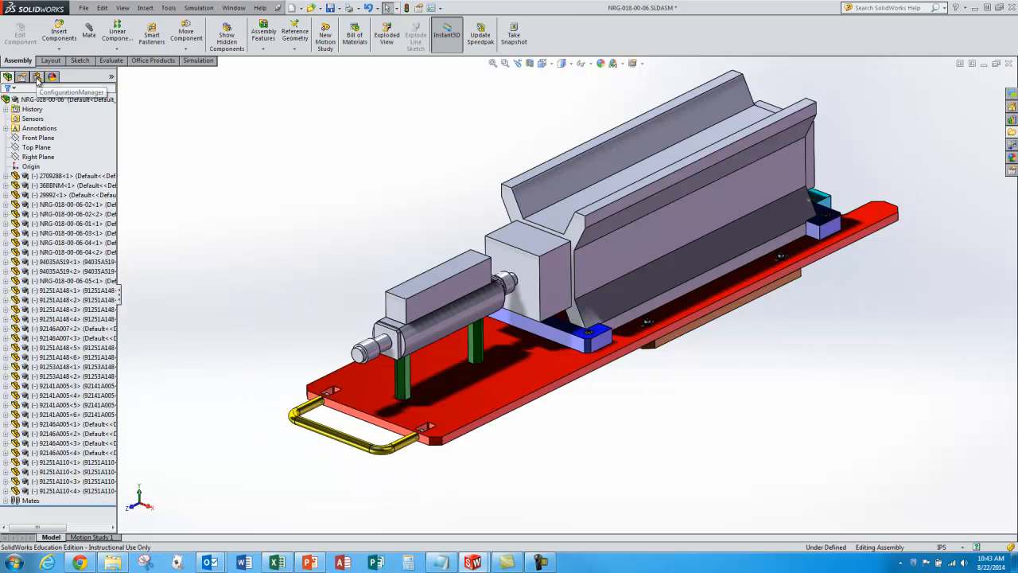
Step: Start an exploded view for the Default configuration and explode the two countersunk standoff screws about 3.07 in downward from the base plate
{"action": "left_click", "coordinate": [37, 77]}
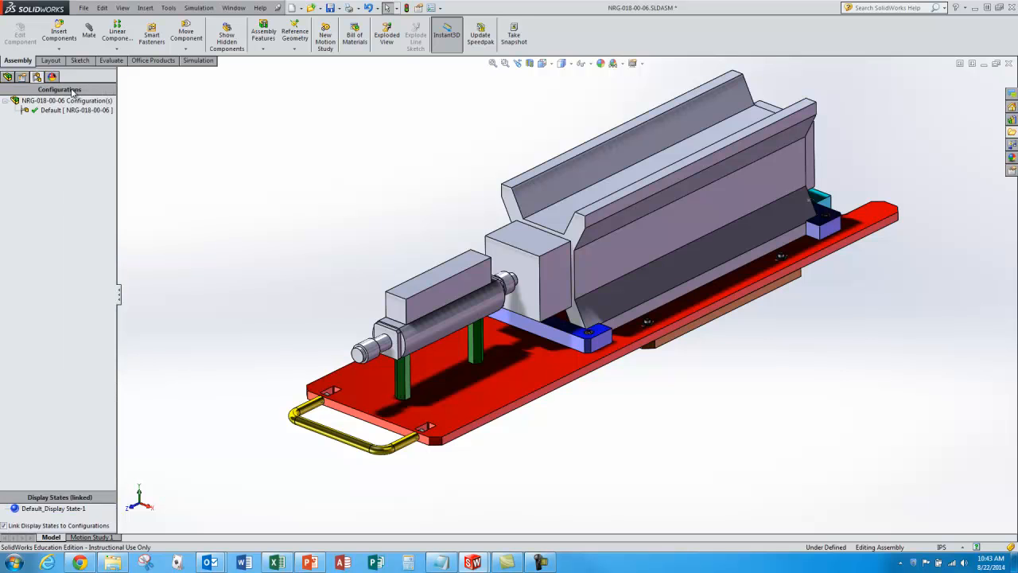
{"action": "left_click", "coordinate": [52, 111]}
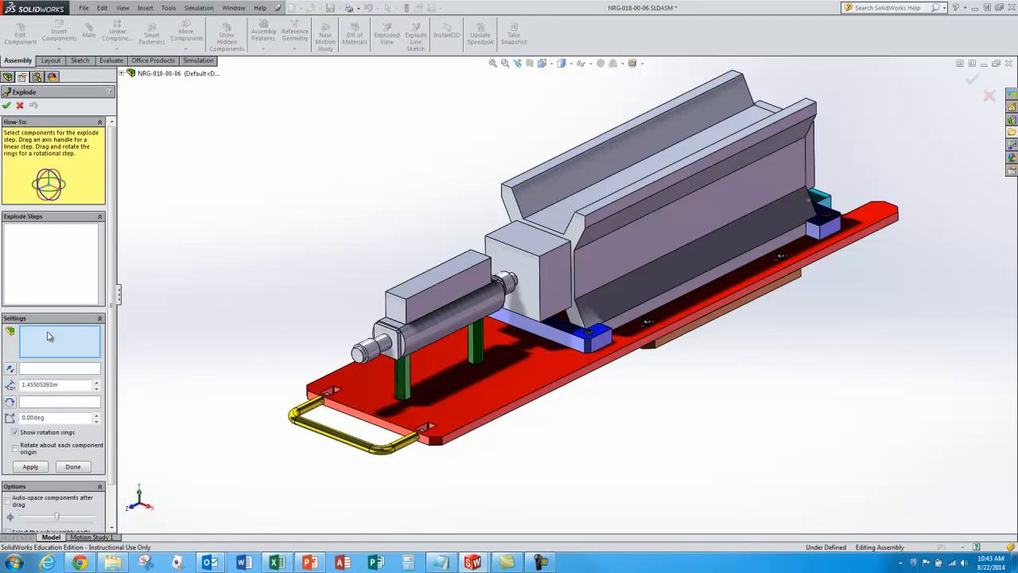
{"action": "middle_click_drag", "start_coordinate": [326, 265], "coordinate": [334, 159]}
{"action": "scroll", "coordinate": [371, 281], "scroll_direction": "down", "scroll_amount": 5}
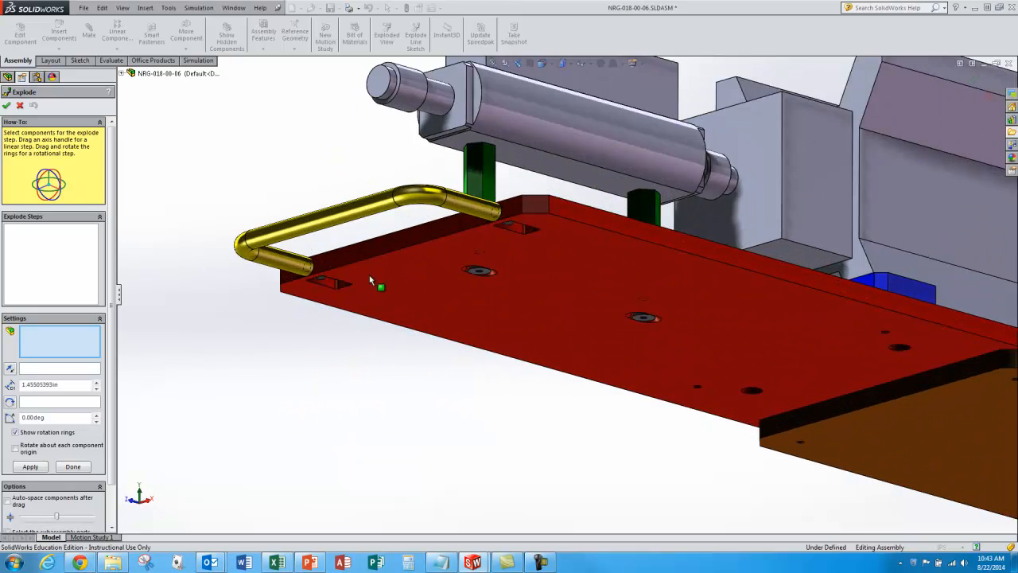
{"action": "scroll", "coordinate": [370, 281], "scroll_direction": "down", "scroll_amount": 3}
{"action": "left_click", "coordinate": [589, 272]}
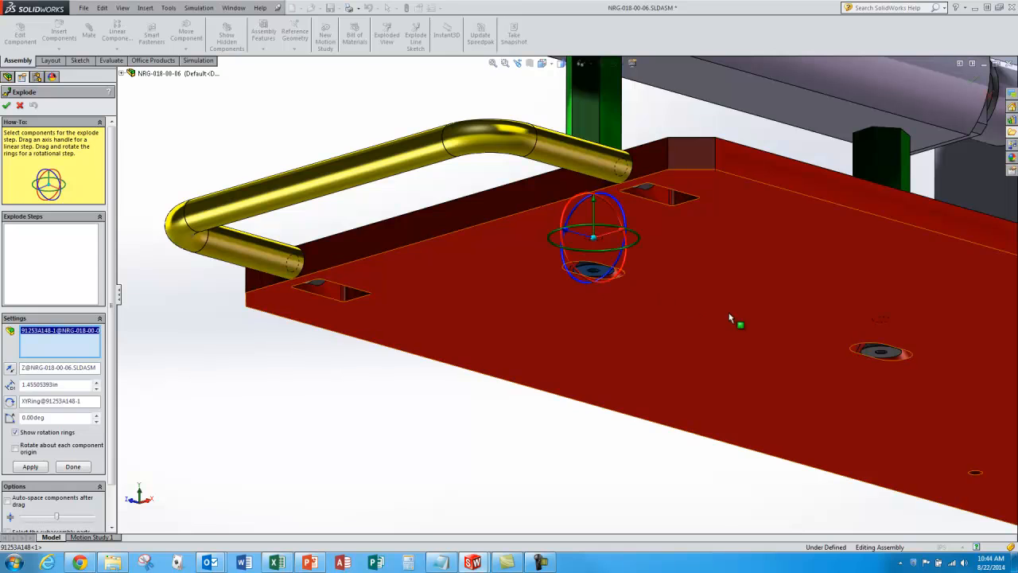
{"action": "left_click", "coordinate": [876, 351]}
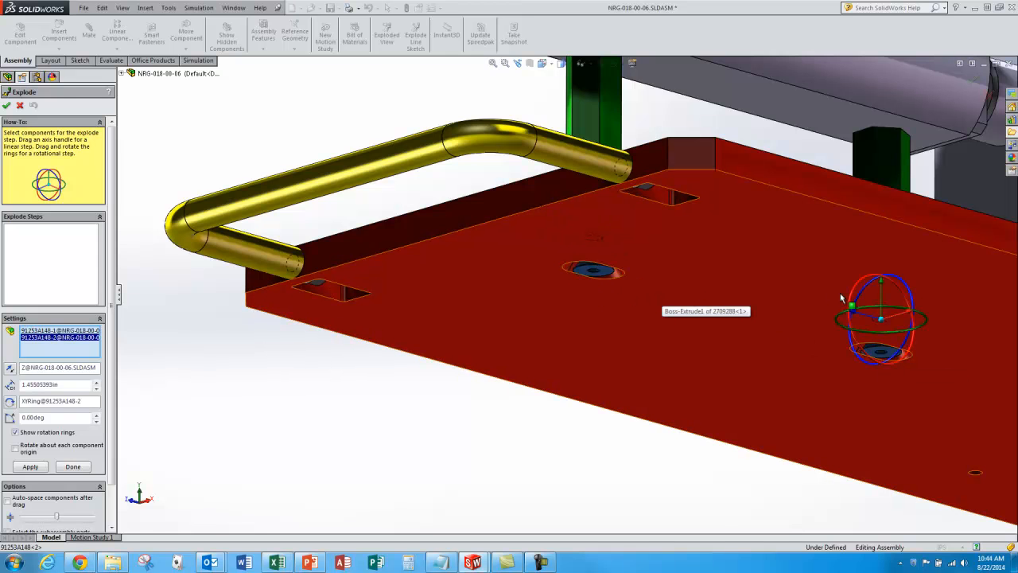
{"action": "scroll", "coordinate": [915, 282], "scroll_direction": "up", "scroll_amount": 3}
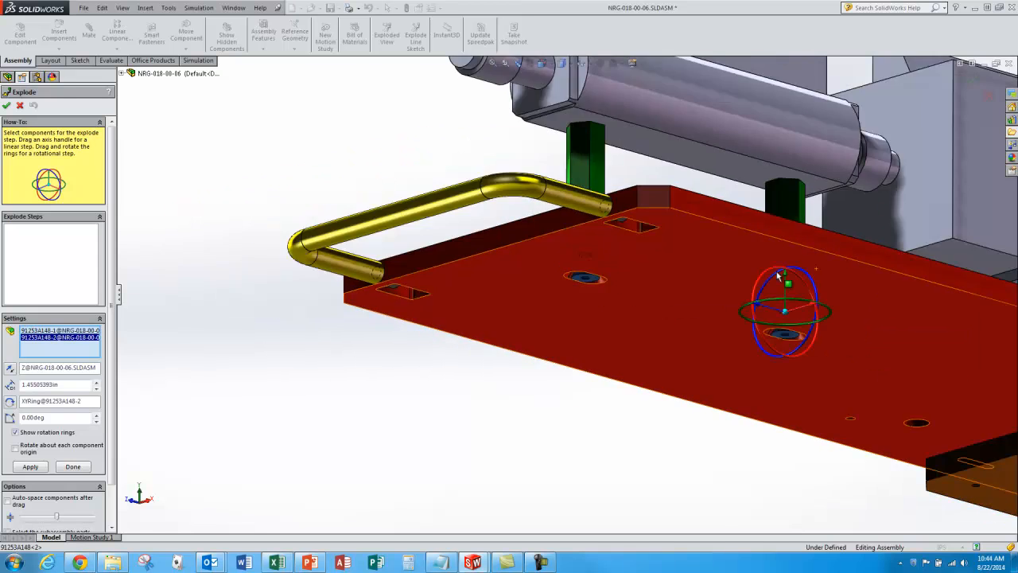
{"action": "left_click_drag", "start_coordinate": [726, 279], "coordinate": [704, 470]}
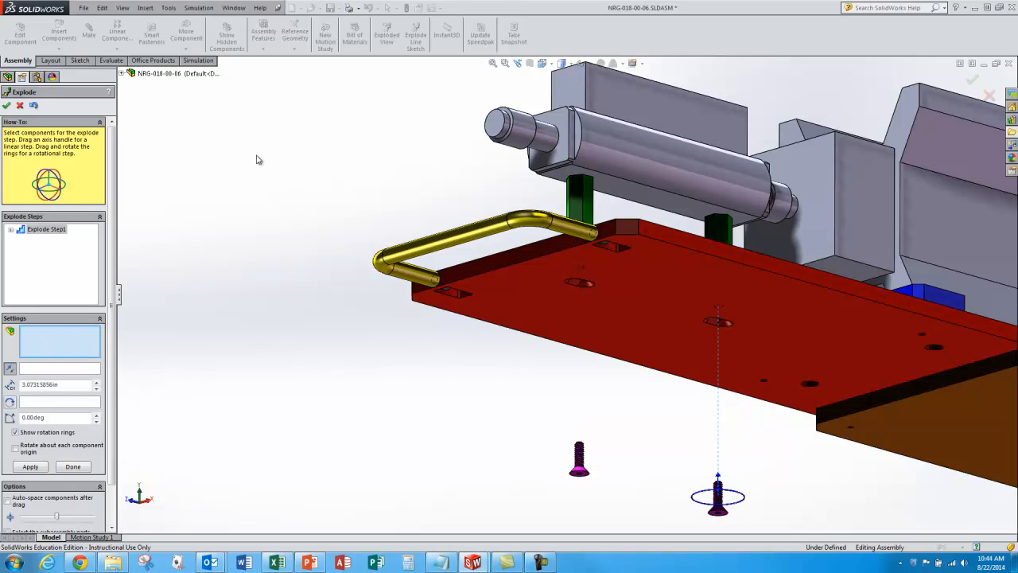
Step: Explode both green standoffs together with components 29992 and 368BNM about 6.71 in upward from the base plate
{"action": "scroll", "coordinate": [264, 177], "scroll_direction": "up", "scroll_amount": 6}
{"action": "middle_click_drag", "start_coordinate": [354, 189], "coordinate": [351, 291]}
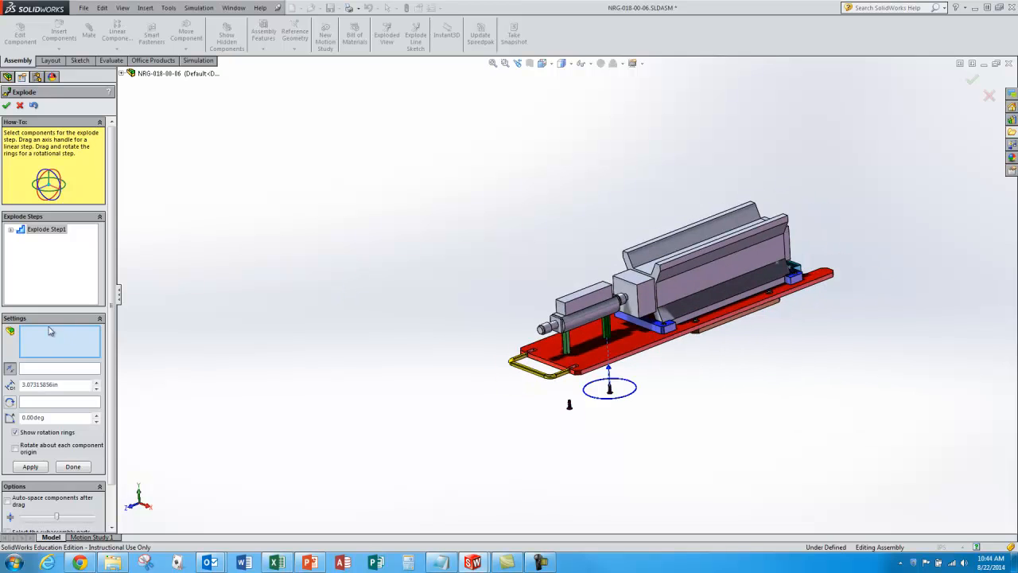
{"action": "middle_click_drag", "start_coordinate": [804, 327], "coordinate": [812, 331]}
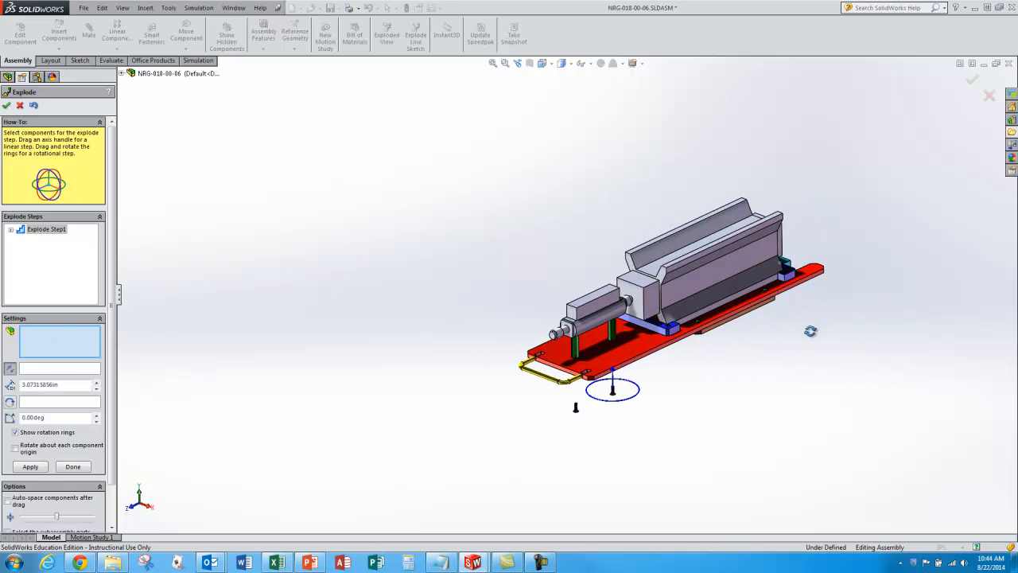
{"action": "scroll", "coordinate": [666, 365], "scroll_direction": "down", "scroll_amount": 1}
{"action": "scroll", "coordinate": [665, 365], "scroll_direction": "down", "scroll_amount": 1}
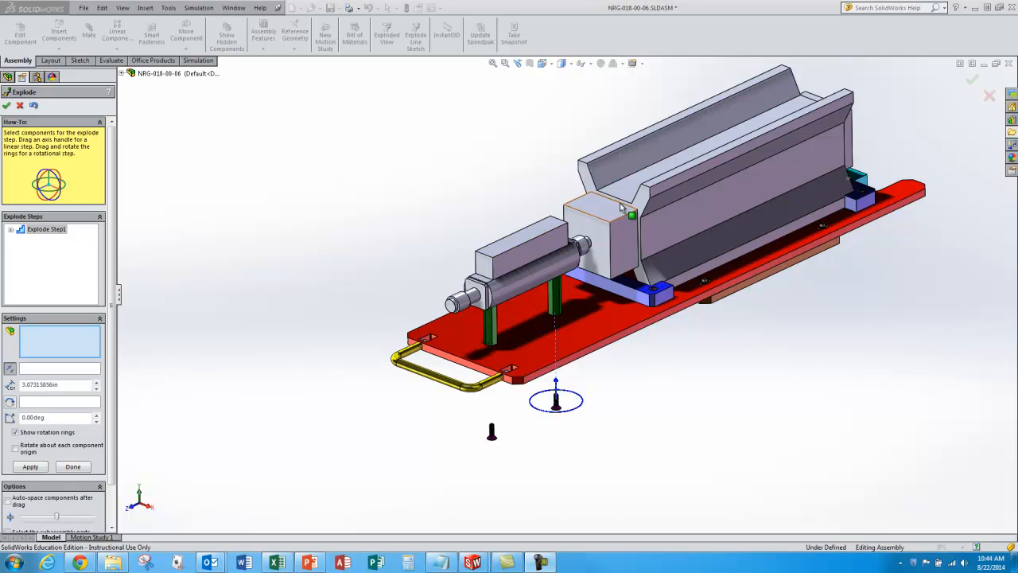
{"action": "left_click", "coordinate": [491, 333]}
{"action": "left_click", "coordinate": [555, 283]}
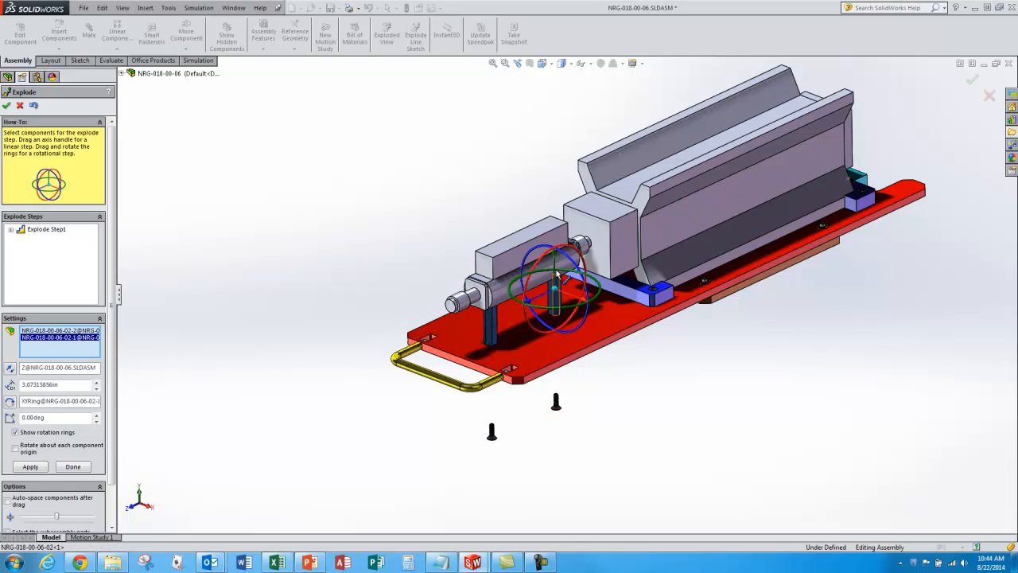
{"action": "left_click", "coordinate": [502, 252]}
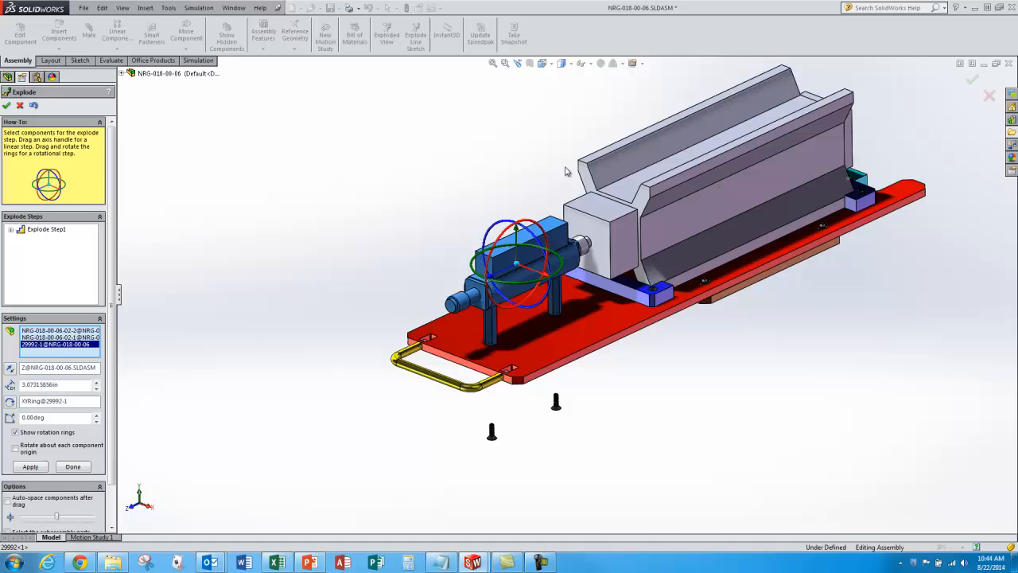
{"action": "left_click", "coordinate": [614, 165]}
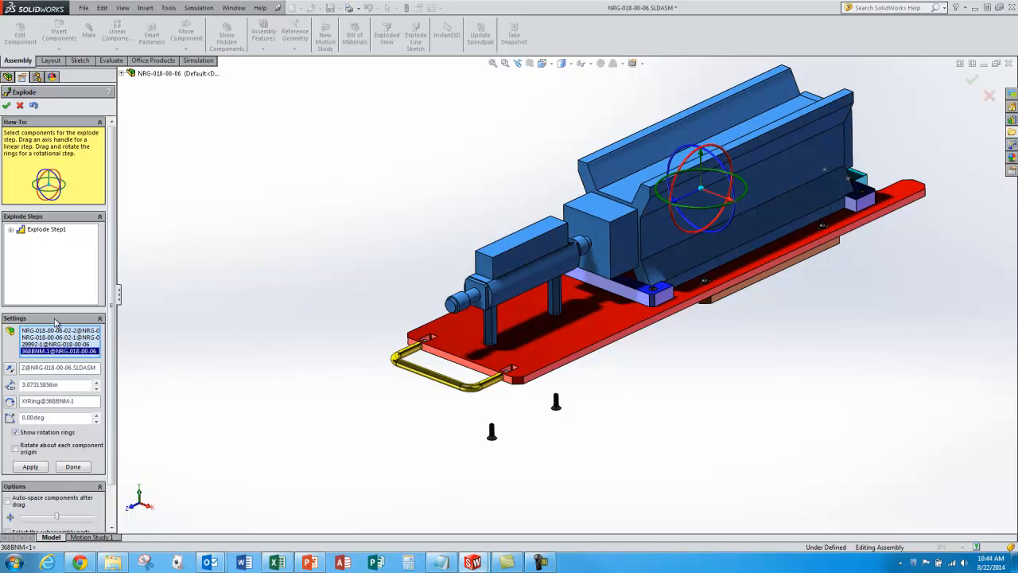
{"action": "key", "text": "z"}
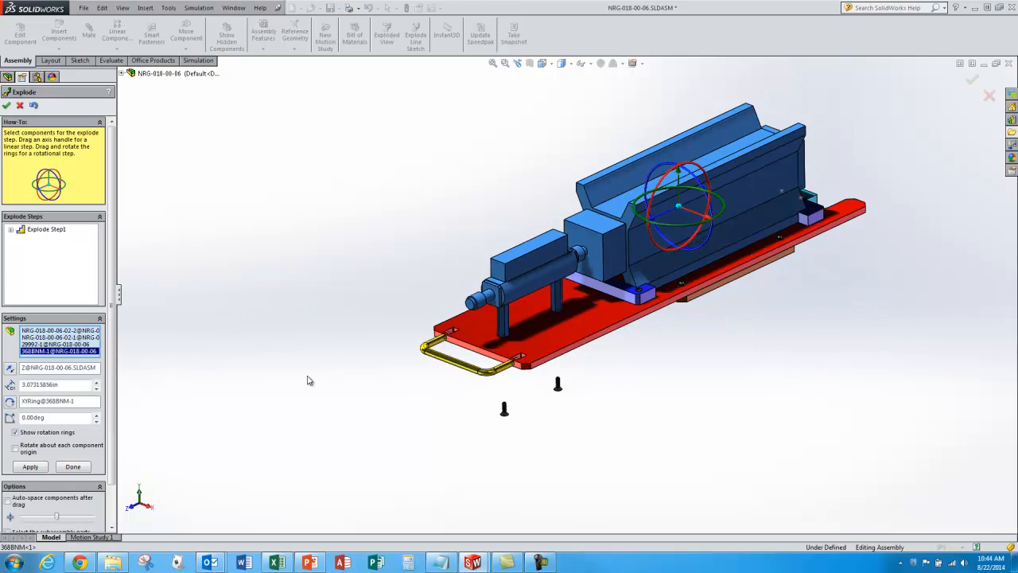
{"action": "key", "text": "z"}
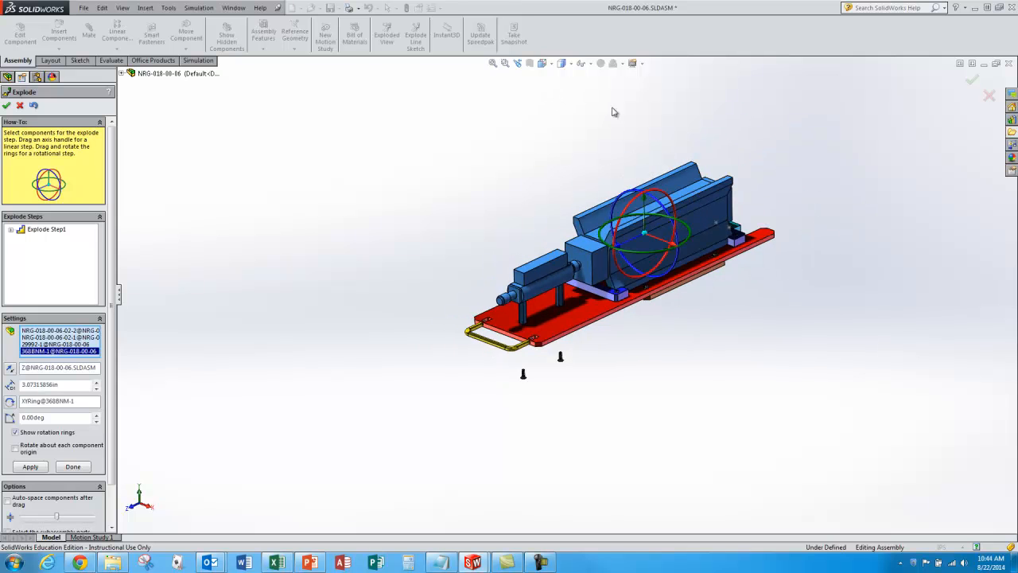
{"action": "left_click_drag", "start_coordinate": [647, 203], "coordinate": [625, 88]}
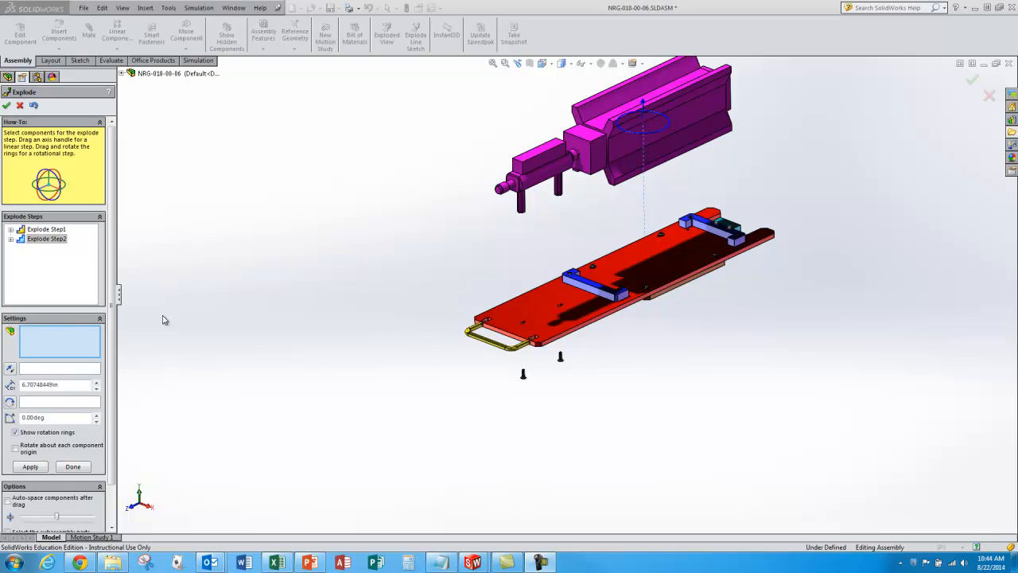
Step: Explode component 29992 with its two standoffs about 3.25 in along the Z axis, away from 368BNM
{"action": "left_click", "coordinate": [520, 169]}
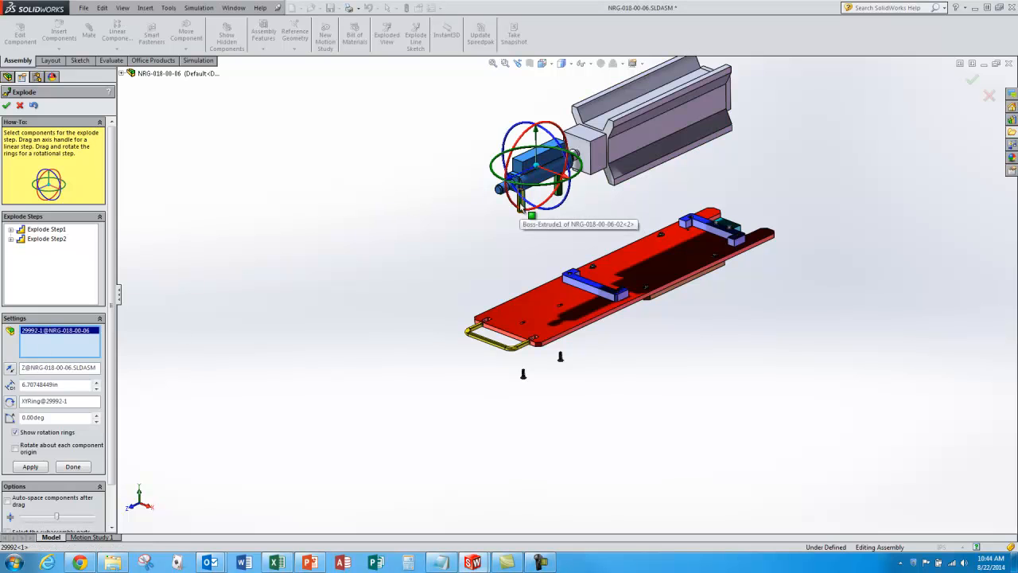
{"action": "left_click", "coordinate": [562, 194]}
{"action": "left_click", "coordinate": [560, 193]}
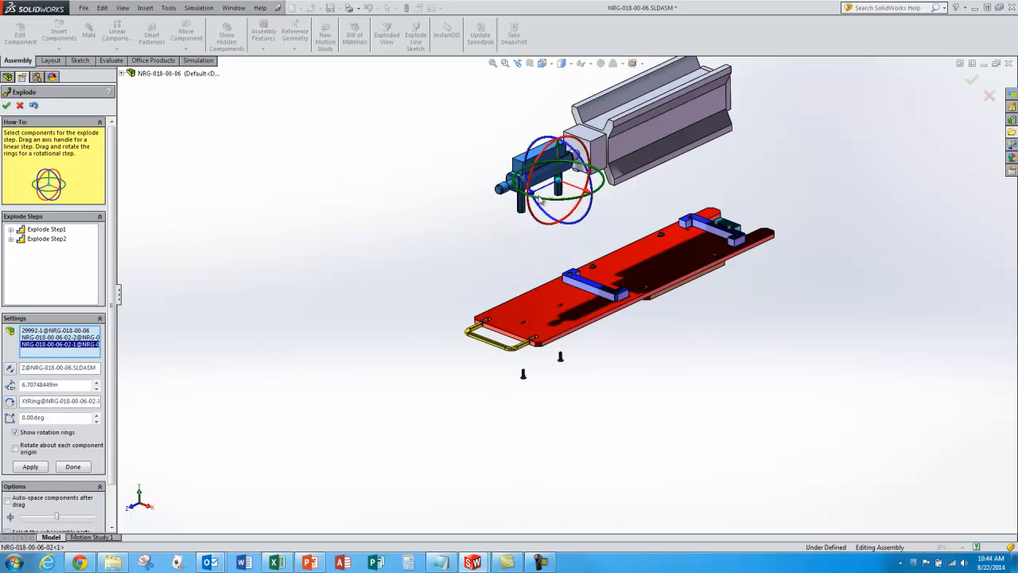
{"action": "left_click_drag", "start_coordinate": [541, 201], "coordinate": [493, 215]}
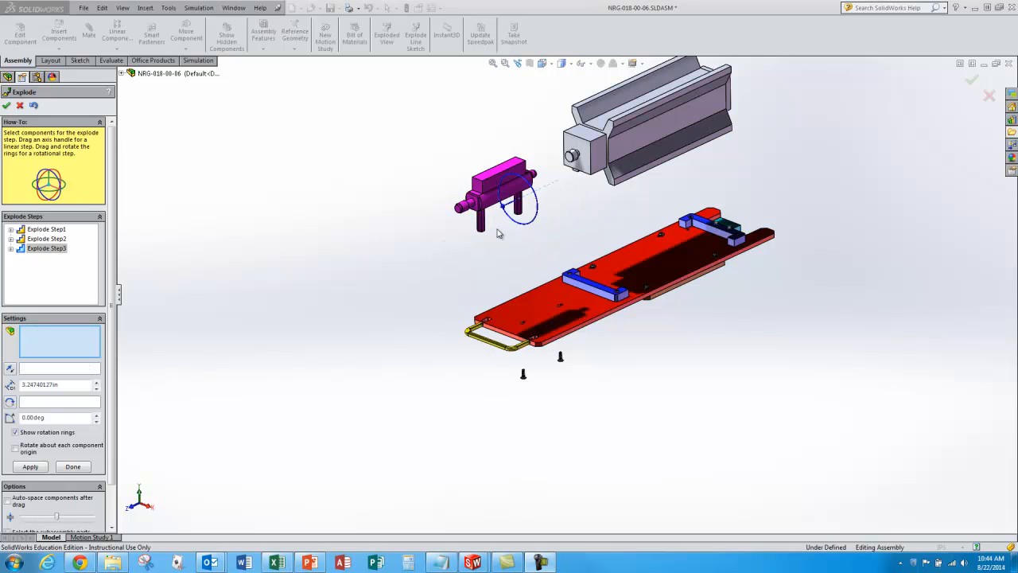
Step: Explode the two standoffs about 3.04 in downward from component 29992
{"action": "left_click", "coordinate": [483, 232]}
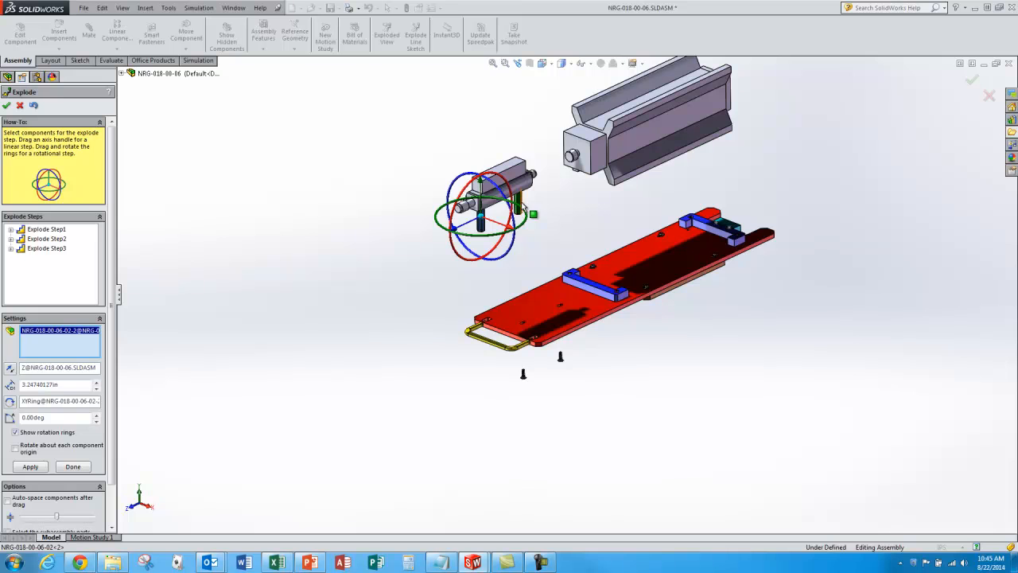
{"action": "left_click", "coordinate": [523, 208]}
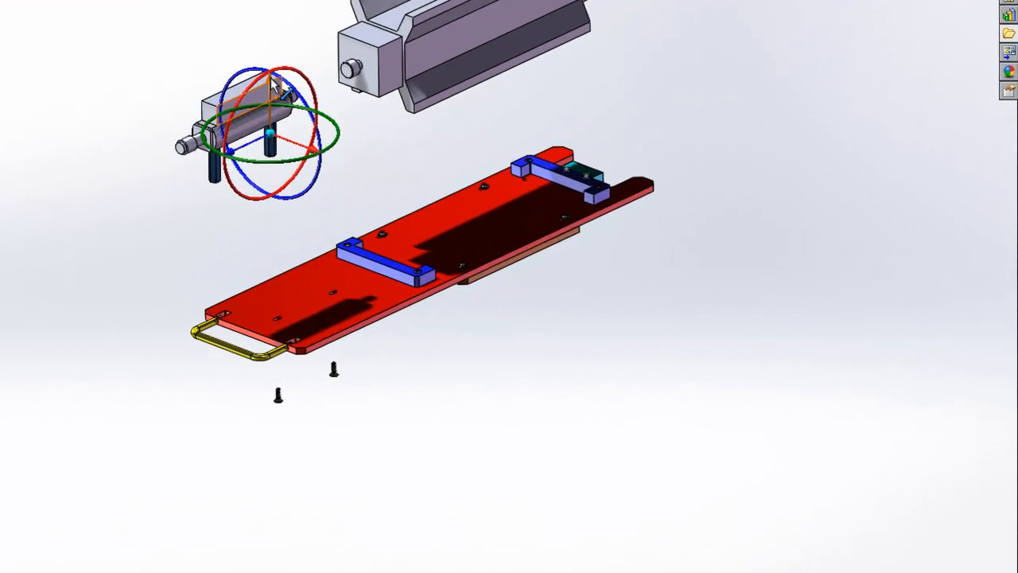
{"action": "left_click_drag", "start_coordinate": [516, 203], "coordinate": [521, 183]}
{"action": "left_click_drag", "start_coordinate": [272, 104], "coordinate": [272, 159]}
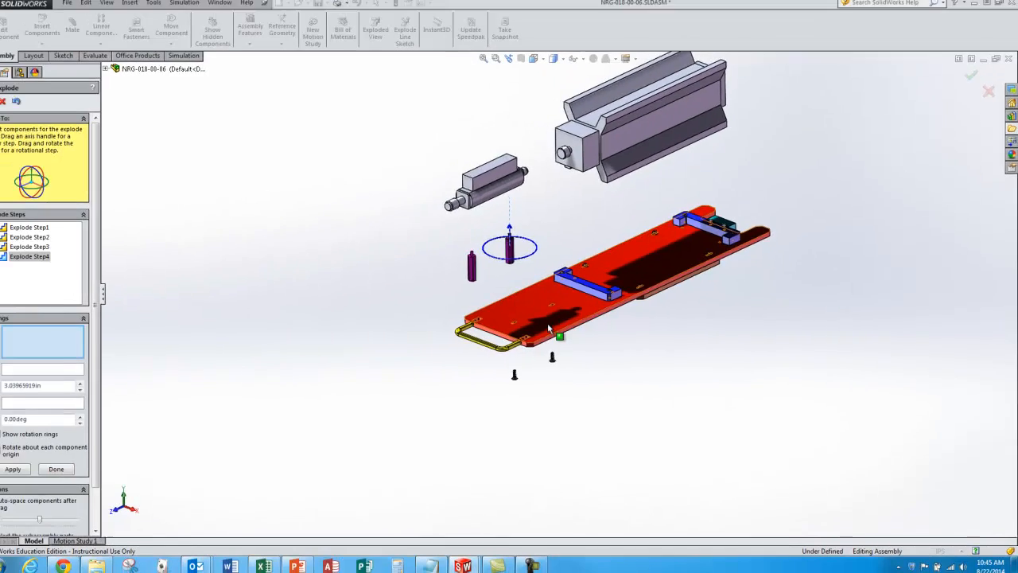
Step: Explode both handle screws and their lock washers about 0.54 in along the Z axis, out of the handle into the plate's rectangular pockets
{"action": "scroll", "coordinate": [251, 342], "scroll_direction": "down", "scroll_amount": 5}
{"action": "scroll", "coordinate": [508, 310], "scroll_direction": "down", "scroll_amount": 10}
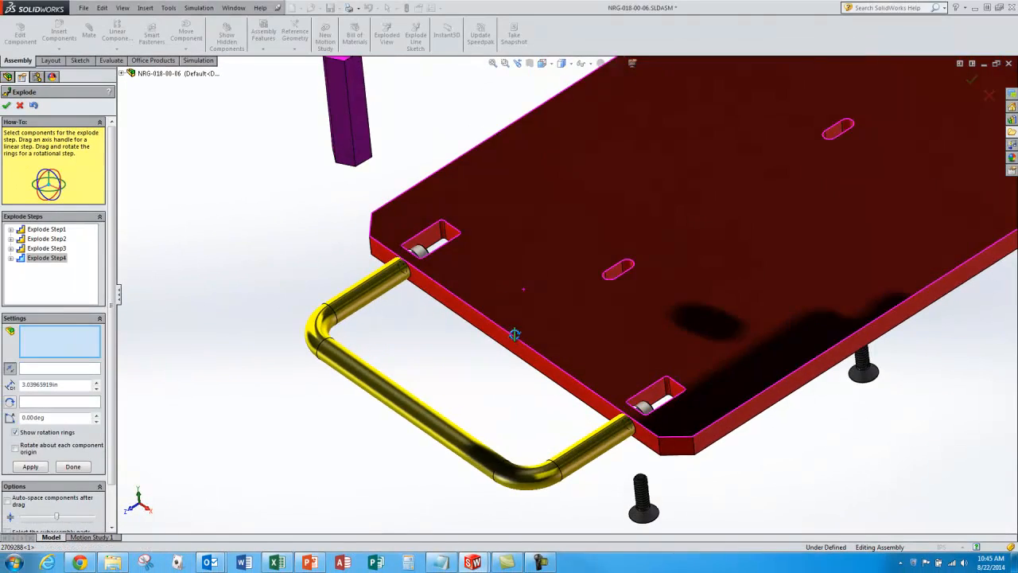
{"action": "scroll", "coordinate": [425, 268], "scroll_direction": "down", "scroll_amount": 3}
{"action": "left_click", "coordinate": [451, 210]}
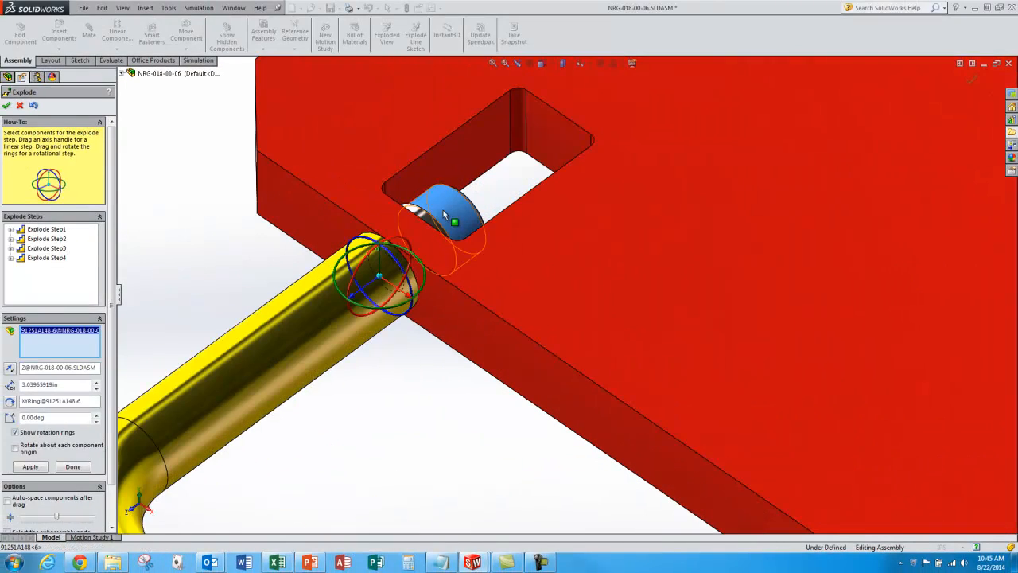
{"action": "scroll", "coordinate": [352, 164], "scroll_direction": "down", "scroll_amount": 2}
{"action": "scroll", "coordinate": [351, 164], "scroll_direction": "up", "scroll_amount": 4}
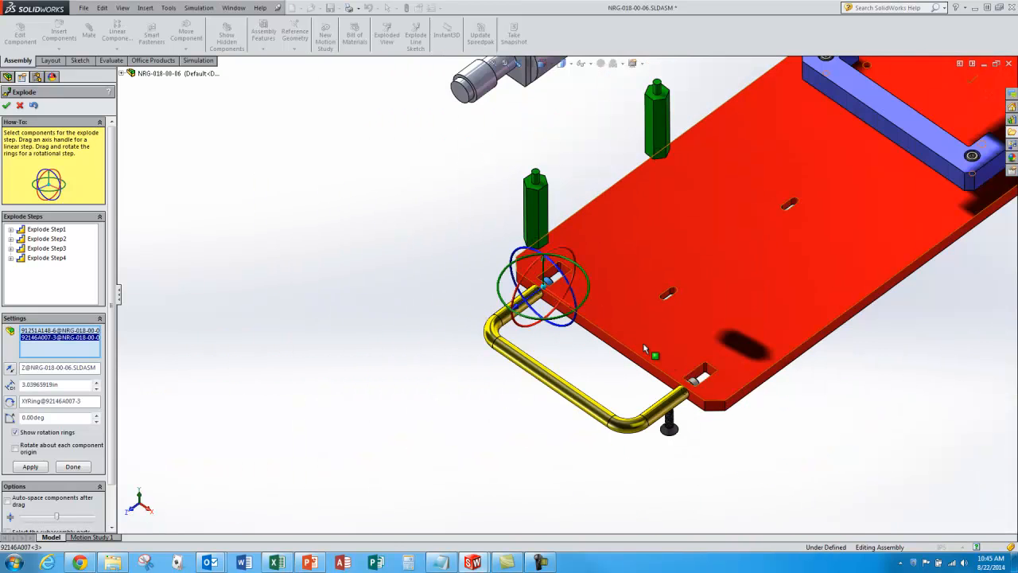
{"action": "scroll", "coordinate": [613, 327], "scroll_direction": "down", "scroll_amount": 6}
{"action": "left_click", "coordinate": [610, 326]}
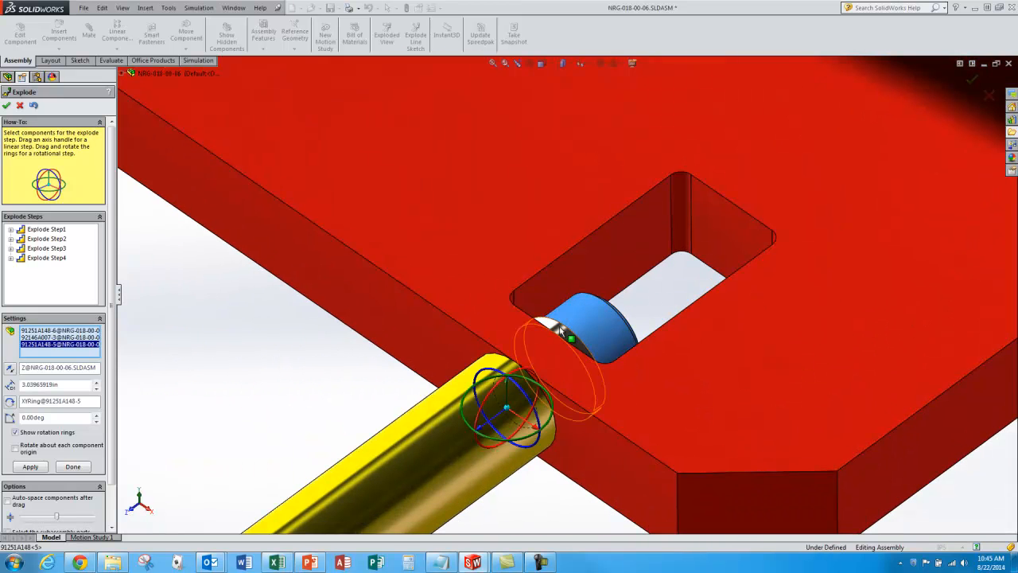
{"action": "left_click", "coordinate": [551, 377]}
{"action": "scroll", "coordinate": [549, 382], "scroll_direction": "up", "scroll_amount": 4}
{"action": "middle_click_drag", "start_coordinate": [550, 382], "coordinate": [506, 291]}
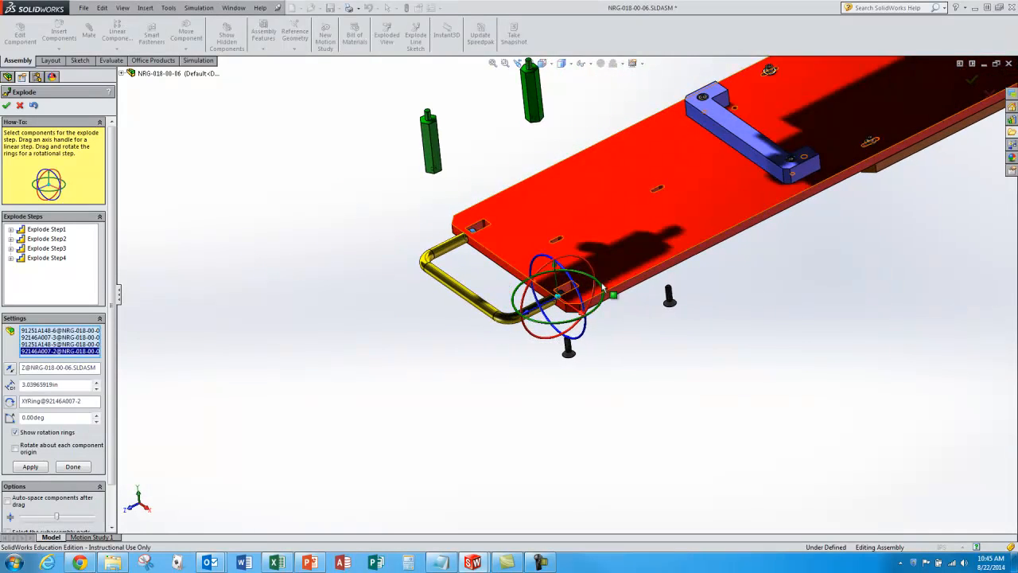
{"action": "scroll", "coordinate": [578, 291], "scroll_direction": "down", "scroll_amount": 6}
{"action": "left_click_drag", "start_coordinate": [485, 363], "coordinate": [528, 332]}
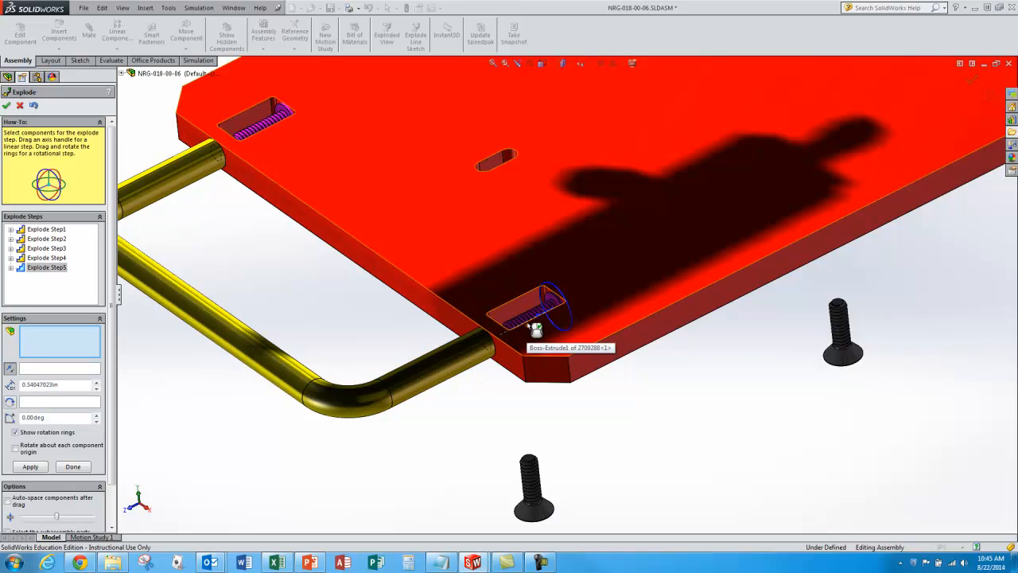
Step: Explode the two handle screws and their lock washers straight up out of the plate's pockets
{"action": "scroll", "coordinate": [271, 127], "scroll_direction": "down", "scroll_amount": 4}
{"action": "scroll", "coordinate": [271, 127], "scroll_direction": "down", "scroll_amount": 2}
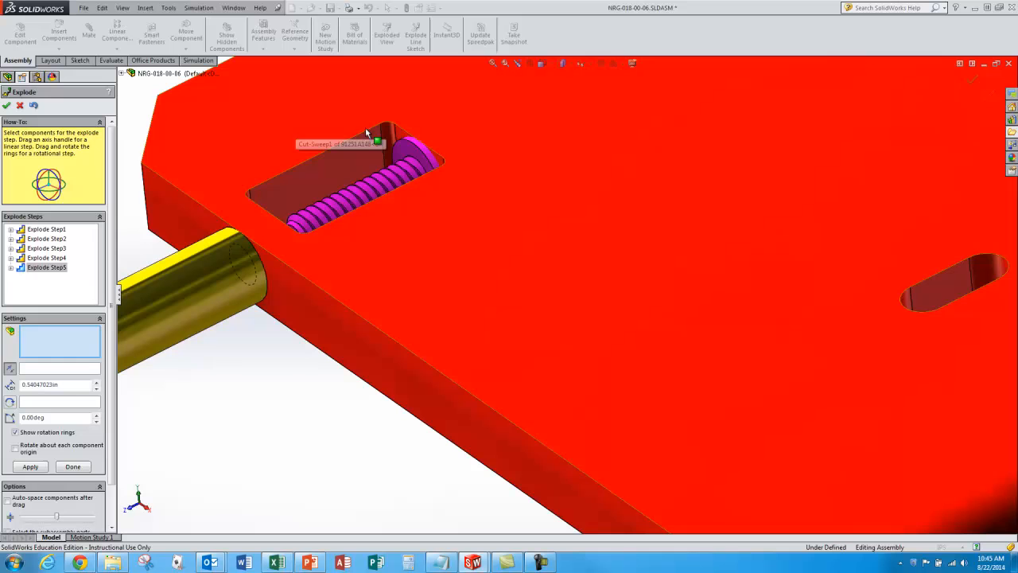
{"action": "left_click", "coordinate": [406, 138]}
{"action": "scroll", "coordinate": [366, 186], "scroll_direction": "up", "scroll_amount": 5}
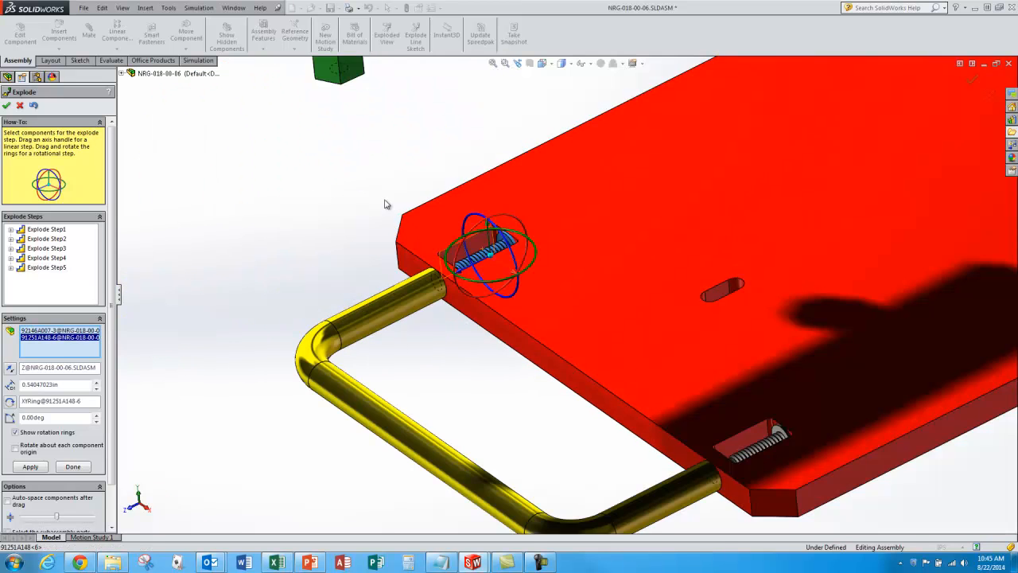
{"action": "scroll", "coordinate": [807, 448], "scroll_direction": "down", "scroll_amount": 4}
{"action": "left_click", "coordinate": [675, 372]}
{"action": "left_click", "coordinate": [675, 373]}
{"action": "scroll", "coordinate": [673, 429], "scroll_direction": "up", "scroll_amount": 3}
{"action": "left_click_drag", "start_coordinate": [591, 320], "coordinate": [585, 190]}
Step: Explode the two handle screws about 1.04 in along the Z axis, away from their lock washers
{"action": "scroll", "coordinate": [504, 288], "scroll_direction": "up", "scroll_amount": 1}
{"action": "middle_click_drag", "start_coordinate": [521, 179], "coordinate": [535, 181]}
{"action": "scroll", "coordinate": [523, 226], "scroll_direction": "up", "scroll_amount": 4}
{"action": "scroll", "coordinate": [437, 107], "scroll_direction": "down", "scroll_amount": 4}
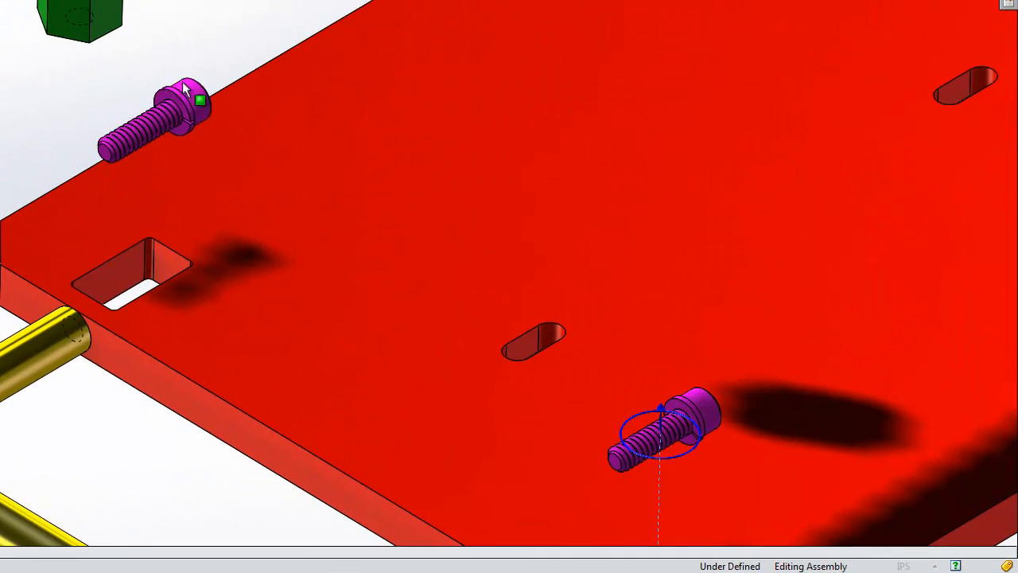
{"action": "left_click", "coordinate": [182, 83]}
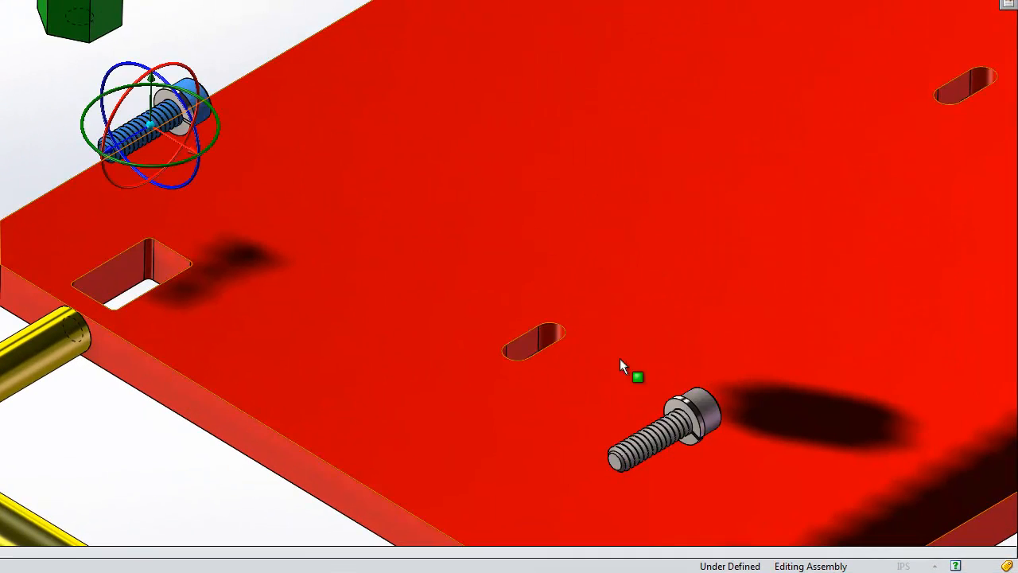
{"action": "left_click", "coordinate": [696, 408]}
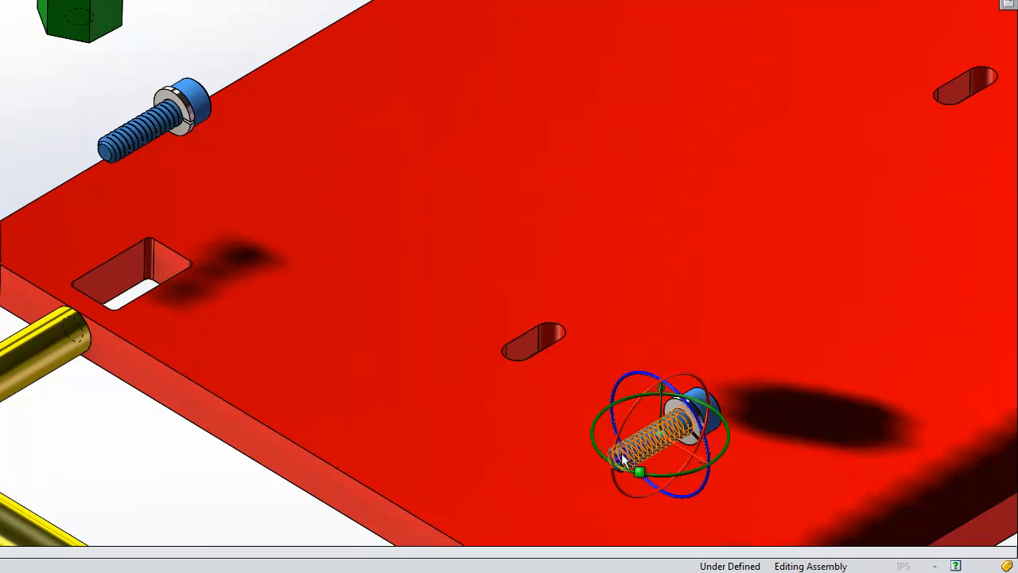
{"action": "mouse_move", "coordinate": [623, 459]}
{"action": "left_mouse_down"}
{"action": "mouse_move", "coordinate": [640, 440]}
{"action": "mouse_move", "coordinate": [773, 373]}
{"action": "left_mouse_up"}
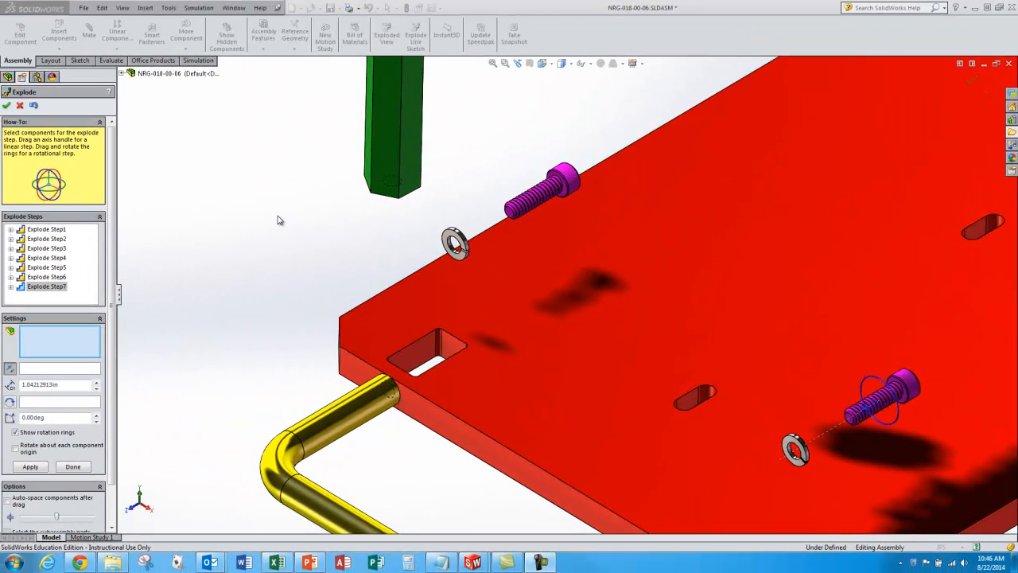
{"action": "left_click", "coordinate": [279, 221]}
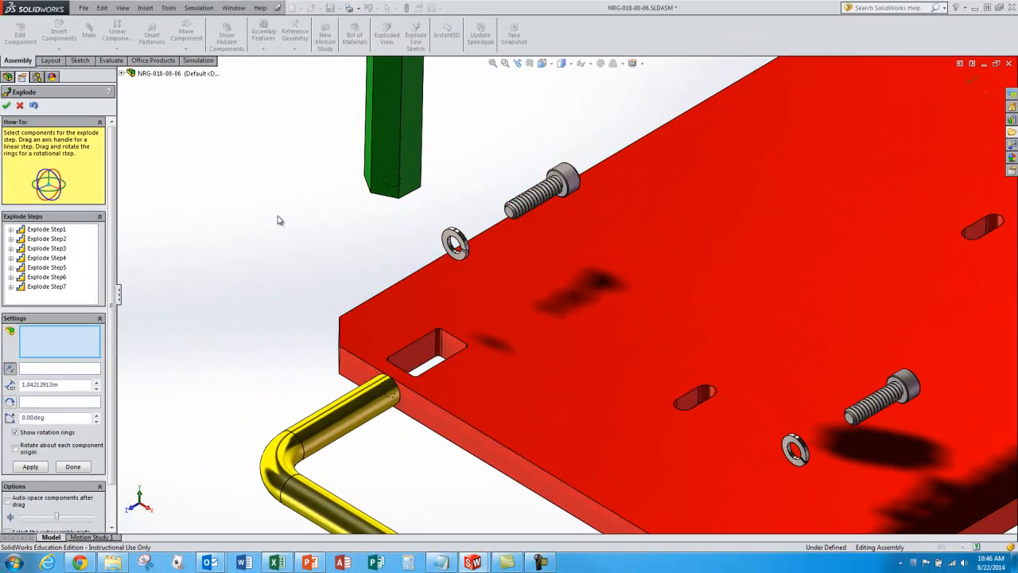
Step: Explode the U-shaped handle about 1.98 in along the Z axis, away from the plate's end
{"action": "scroll", "coordinate": [279, 220], "scroll_direction": "up", "scroll_amount": 4}
{"action": "left_click", "coordinate": [500, 441]}
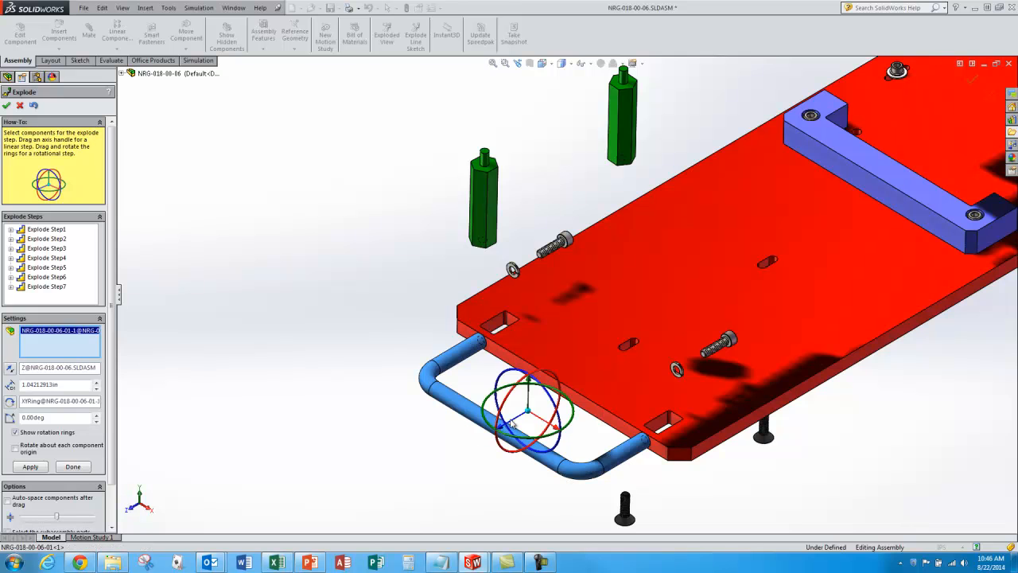
{"action": "left_click_drag", "start_coordinate": [514, 426], "coordinate": [412, 495]}
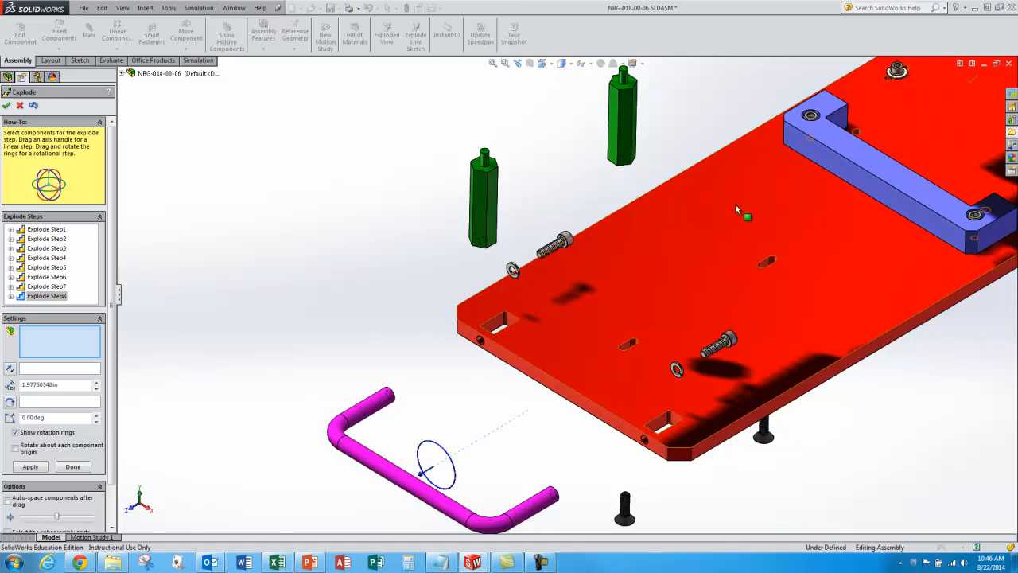
Step: Explode the four 91251A148 screws of the two blue brackets about 3.16 in straight up
{"action": "scroll", "coordinate": [562, 245], "scroll_direction": "up", "scroll_amount": 5}
{"action": "middle_click_drag", "start_coordinate": [563, 245], "coordinate": [725, 193]}
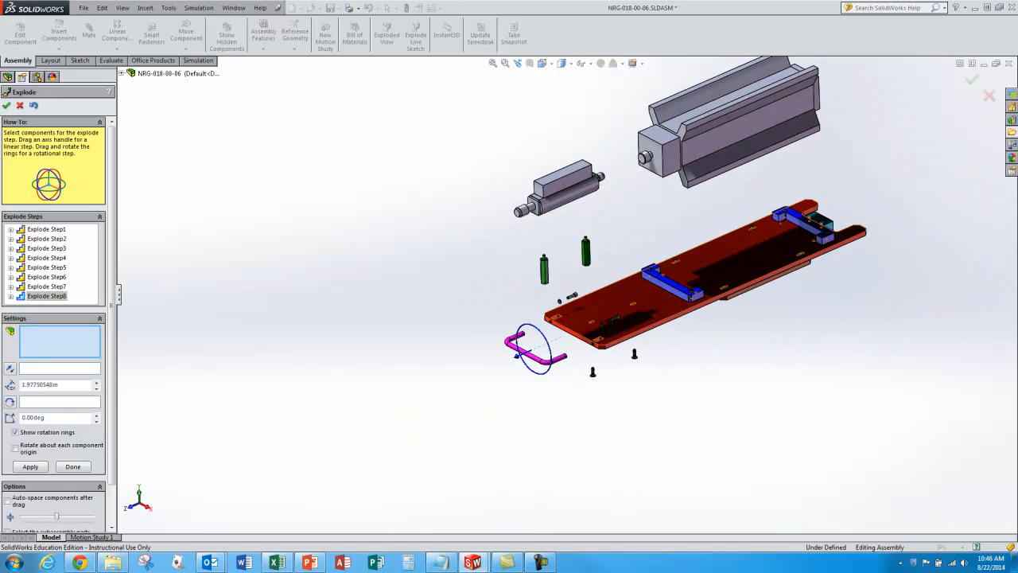
{"action": "left_click", "coordinate": [698, 227]}
{"action": "scroll", "coordinate": [731, 245], "scroll_direction": "down", "scroll_amount": 5}
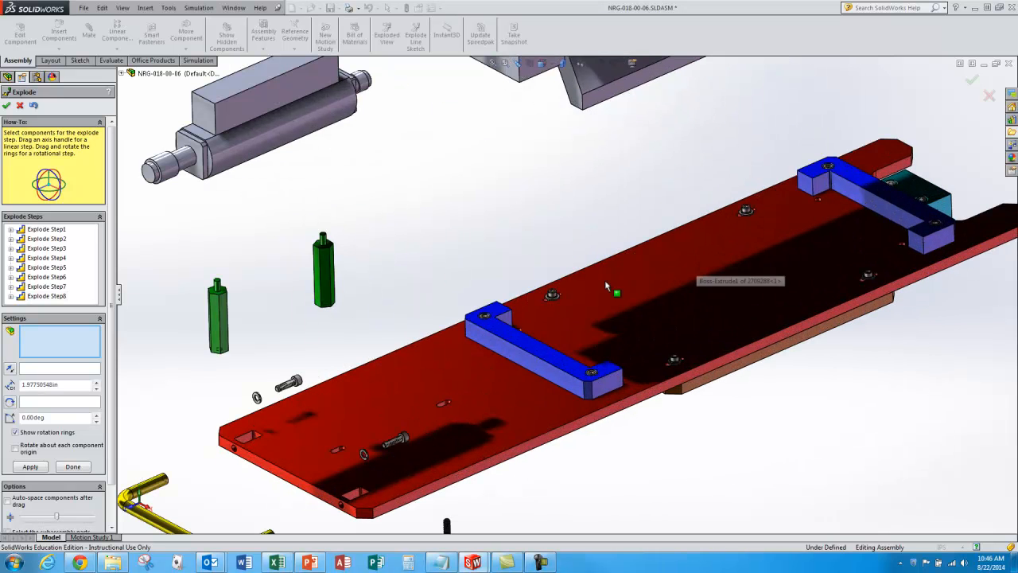
{"action": "left_click", "coordinate": [485, 318]}
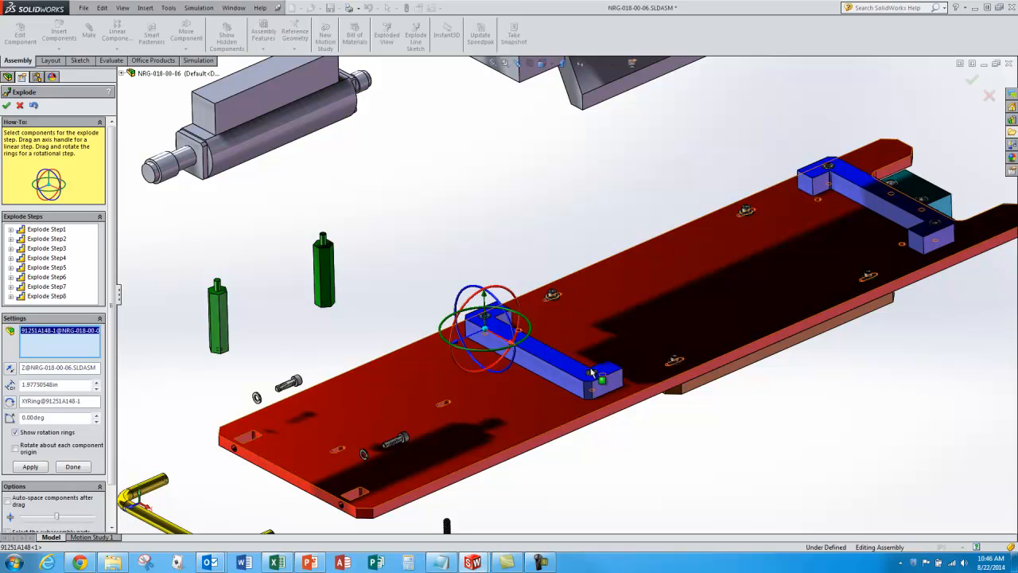
{"action": "left_click", "coordinate": [593, 373]}
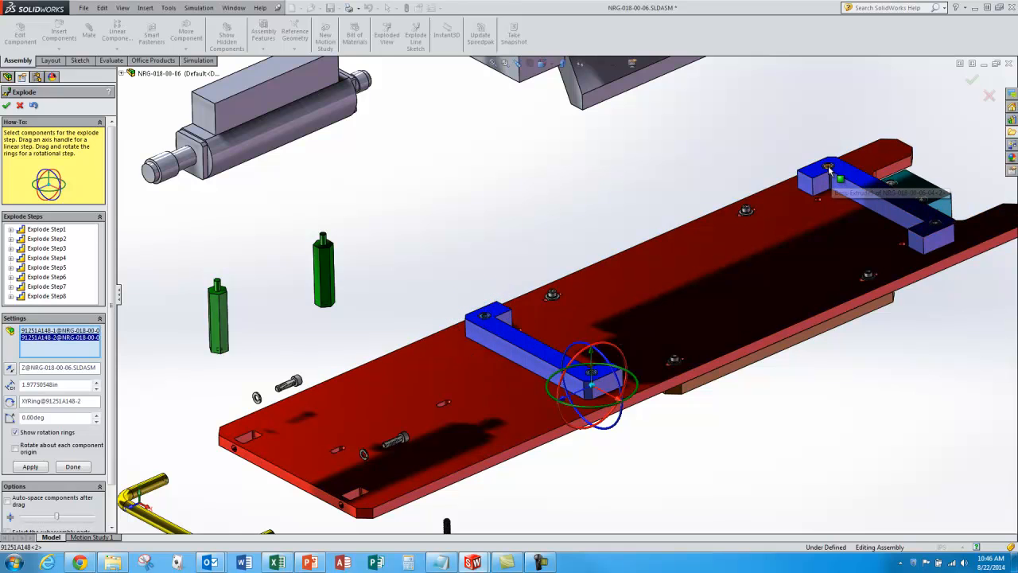
{"action": "left_click", "coordinate": [829, 167]}
{"action": "left_click", "coordinate": [936, 226]}
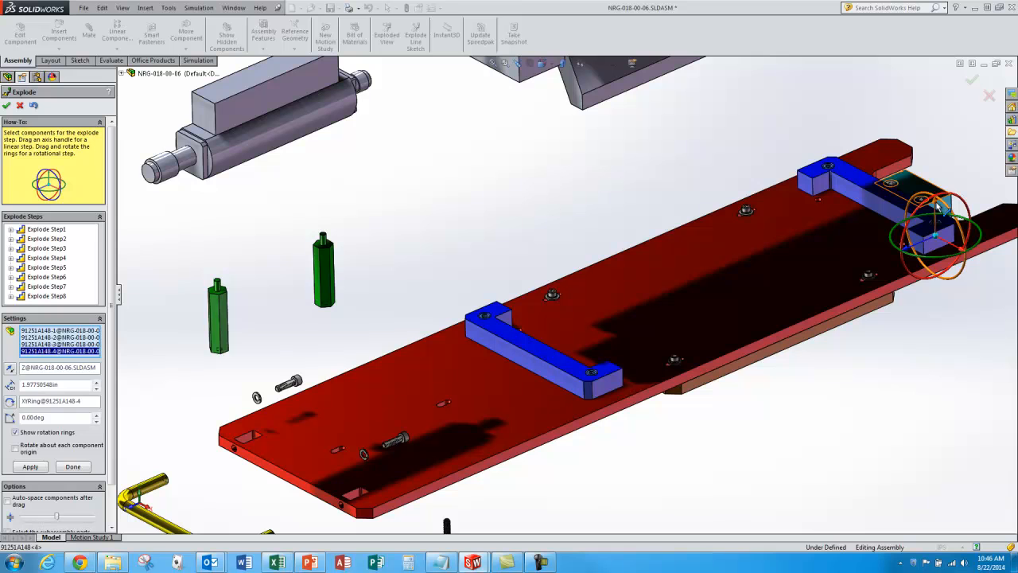
{"action": "left_click_drag", "start_coordinate": [939, 205], "coordinate": [940, 82]}
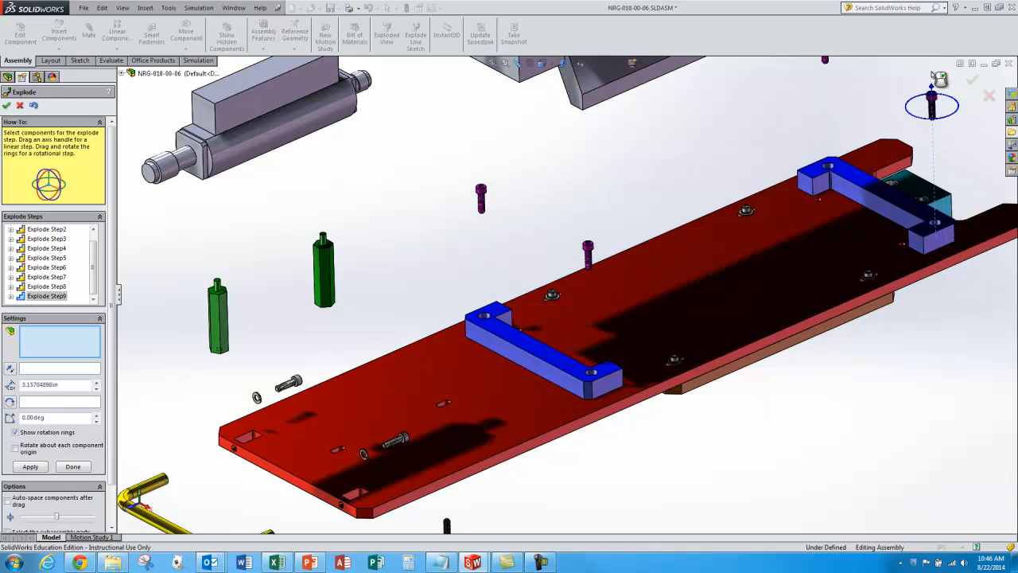
Step: Explode the two blue brackets about 2.03 in straight up from the red plate
{"action": "left_click", "coordinate": [872, 185]}
{"action": "left_click", "coordinate": [511, 342]}
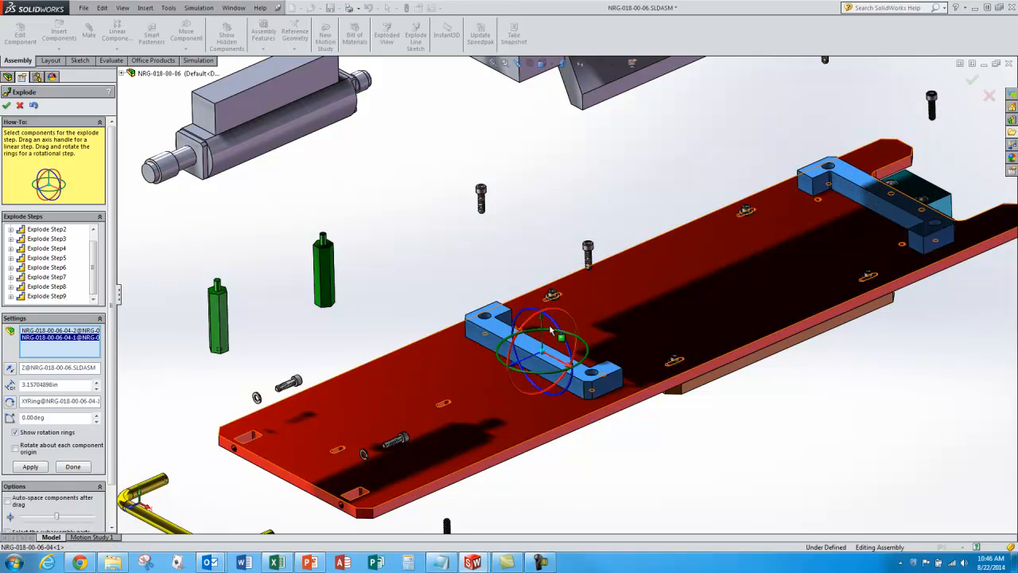
{"action": "left_click_drag", "start_coordinate": [543, 321], "coordinate": [549, 240]}
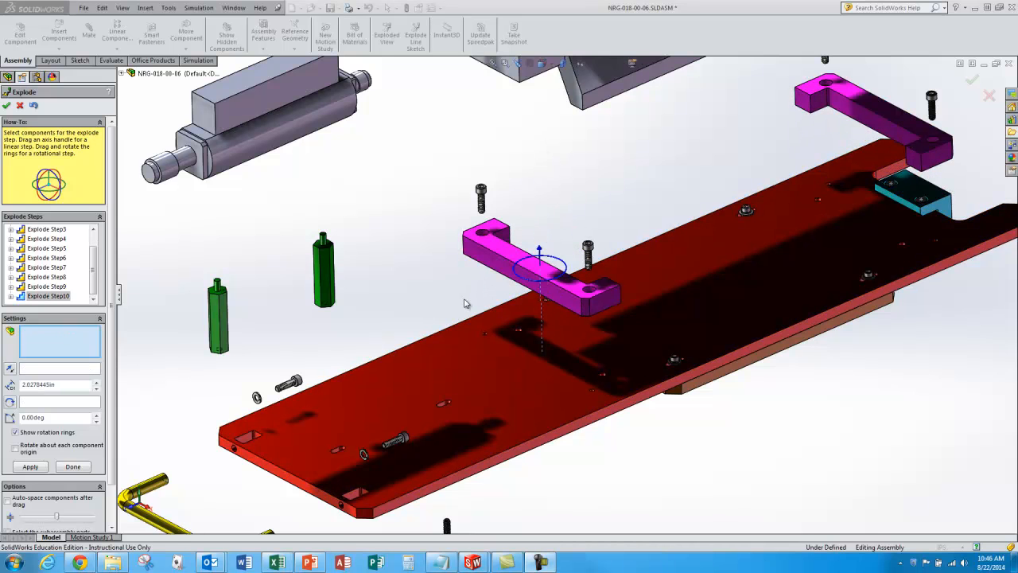
Step: Explode the four slot screws together with their lock washers and flat washers about 1.06 in straight up from the red plate
{"action": "scroll", "coordinate": [620, 207], "scroll_direction": "up", "scroll_amount": 3}
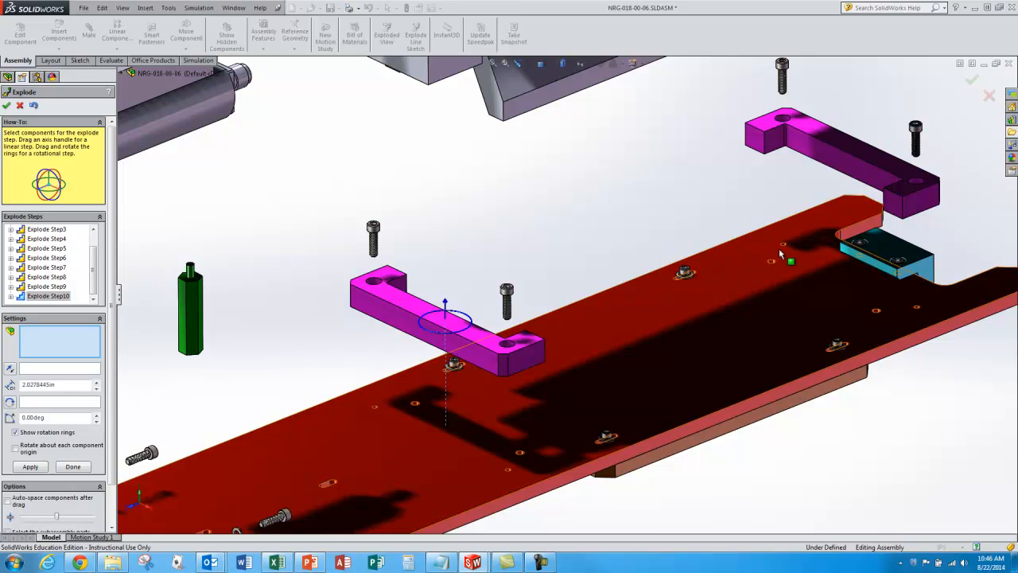
{"action": "scroll", "coordinate": [684, 271], "scroll_direction": "down", "scroll_amount": 10}
{"action": "left_click", "coordinate": [567, 221]}
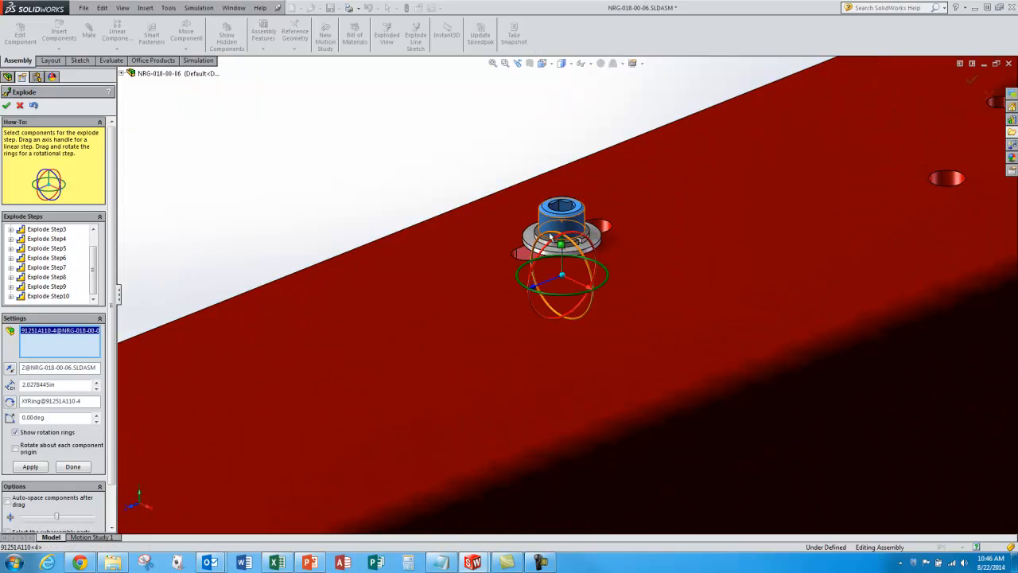
{"action": "left_click", "coordinate": [529, 247]}
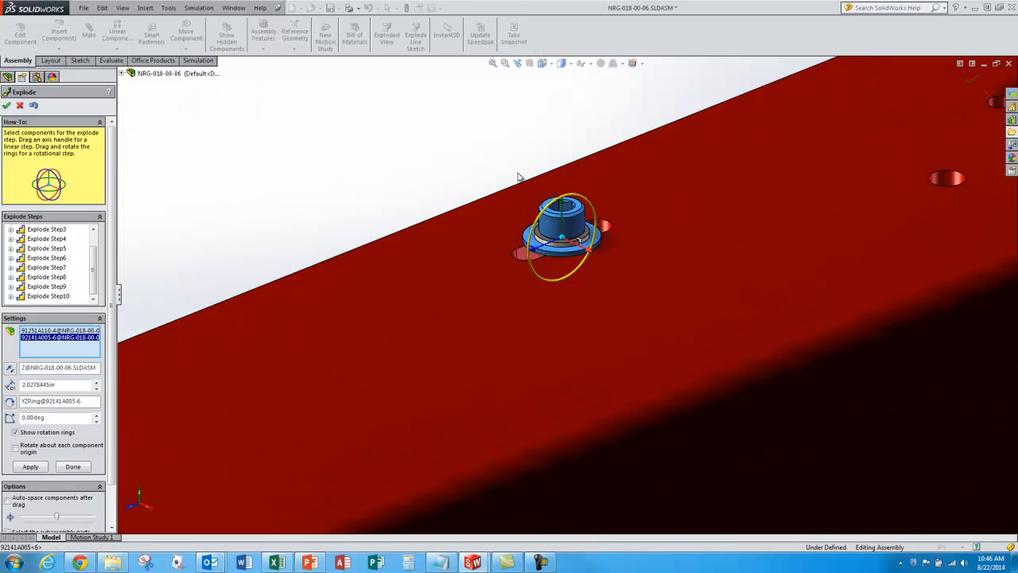
{"action": "left_click", "coordinate": [543, 242]}
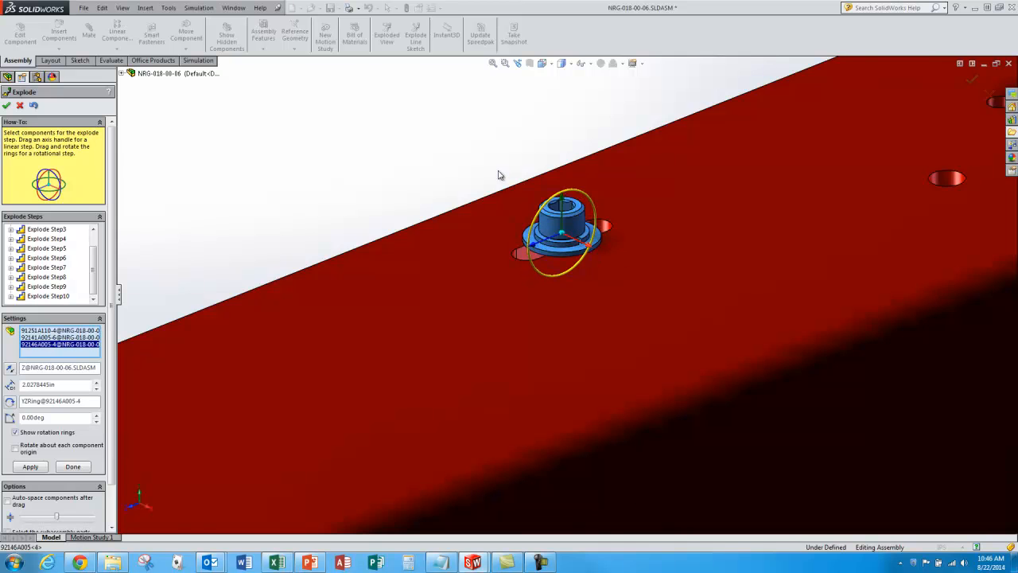
{"action": "scroll", "coordinate": [500, 175], "scroll_direction": "up", "scroll_amount": 5}
{"action": "scroll", "coordinate": [680, 370], "scroll_direction": "down", "scroll_amount": 5}
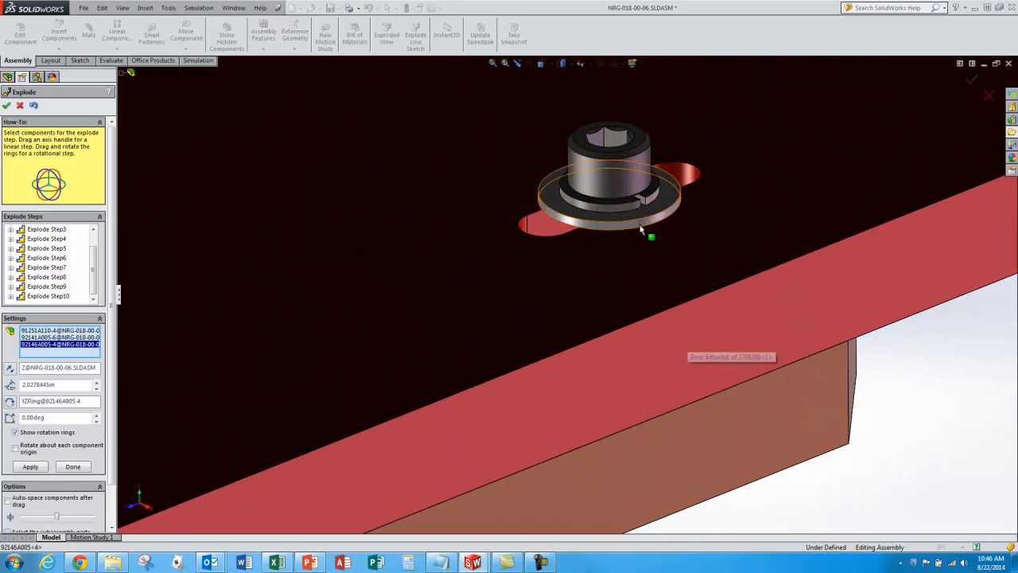
{"action": "left_click", "coordinate": [627, 209]}
{"action": "left_click", "coordinate": [617, 171]}
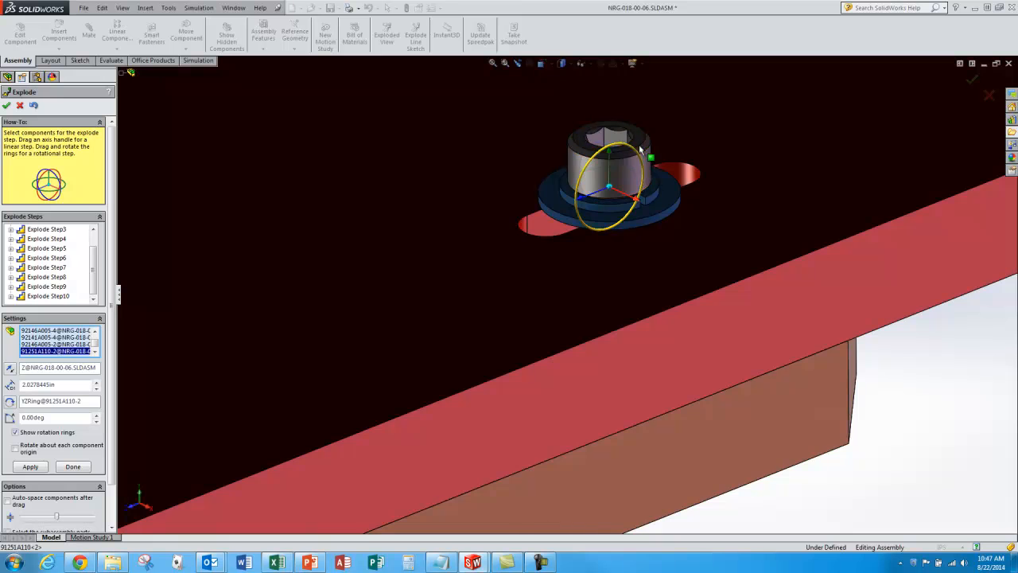
{"action": "scroll", "coordinate": [641, 159], "scroll_direction": "up", "scroll_amount": 5}
{"action": "scroll", "coordinate": [641, 159], "scroll_direction": "up", "scroll_amount": 1}
{"action": "scroll", "coordinate": [325, 390], "scroll_direction": "down", "scroll_amount": 8}
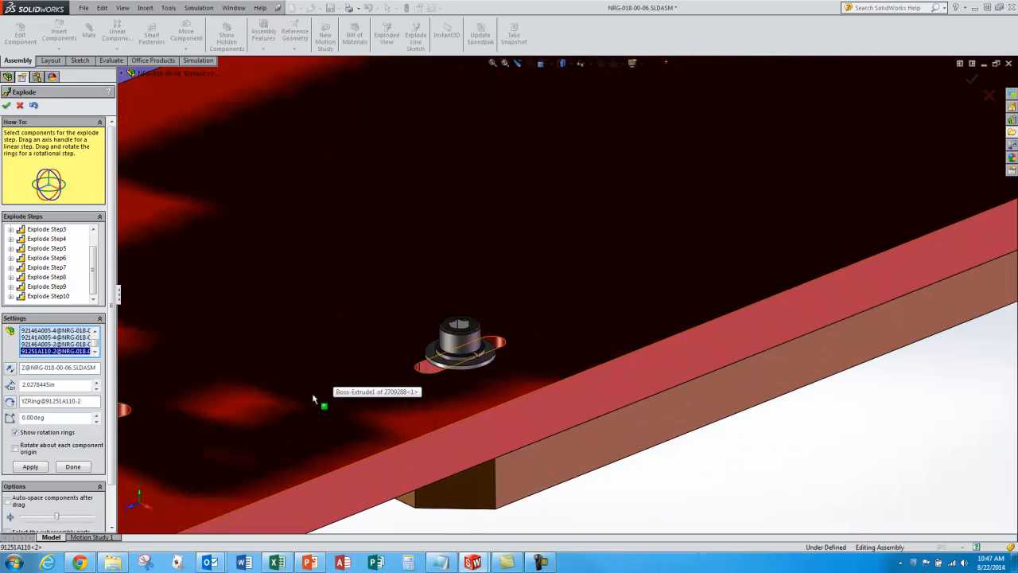
{"action": "left_click", "coordinate": [487, 324]}
{"action": "left_click", "coordinate": [471, 350]}
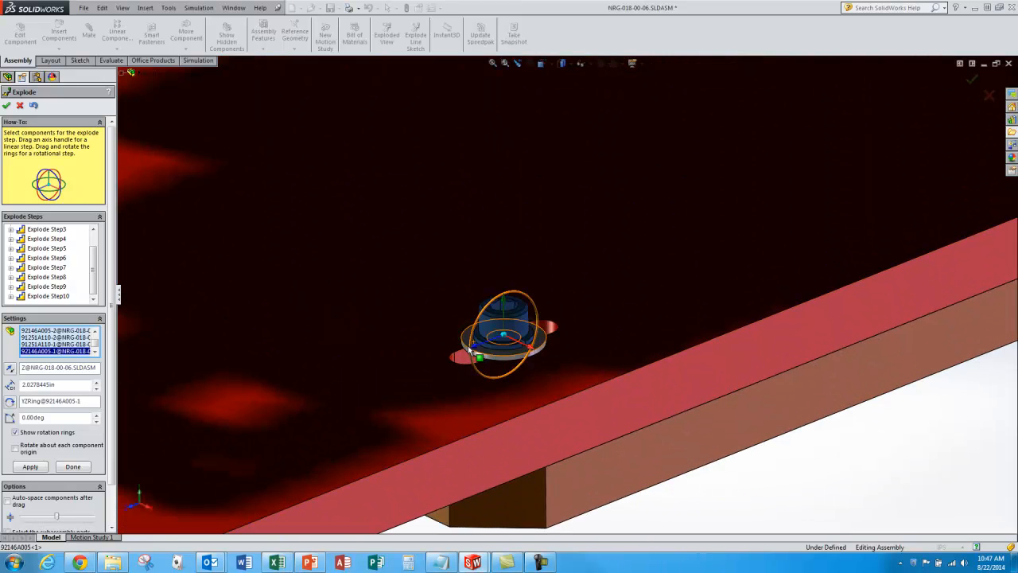
{"action": "left_click", "coordinate": [471, 350]}
{"action": "scroll", "coordinate": [552, 329], "scroll_direction": "up", "scroll_amount": 5}
{"action": "scroll", "coordinate": [556, 334], "scroll_direction": "down", "scroll_amount": 6}
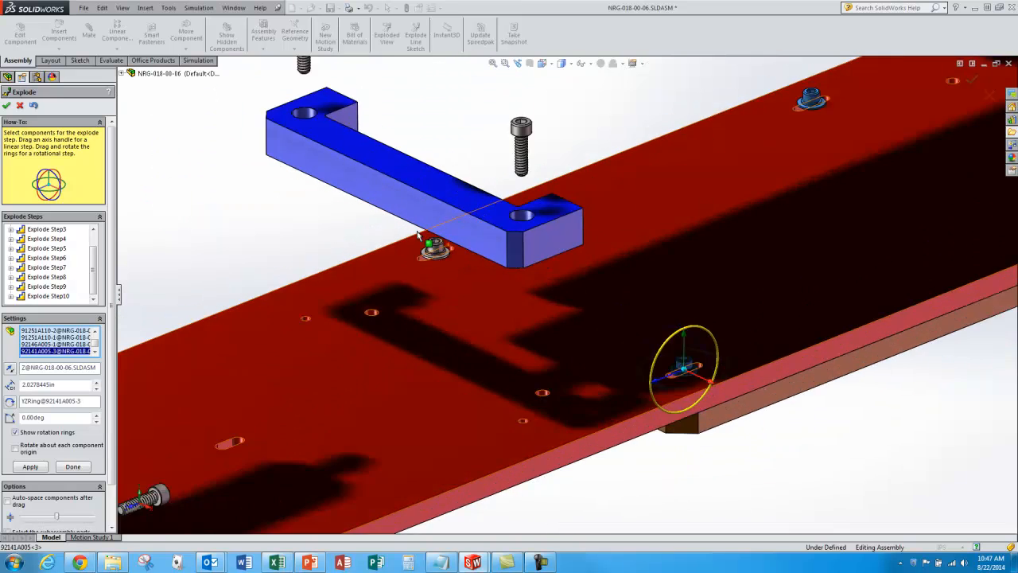
{"action": "left_click", "coordinate": [487, 284]}
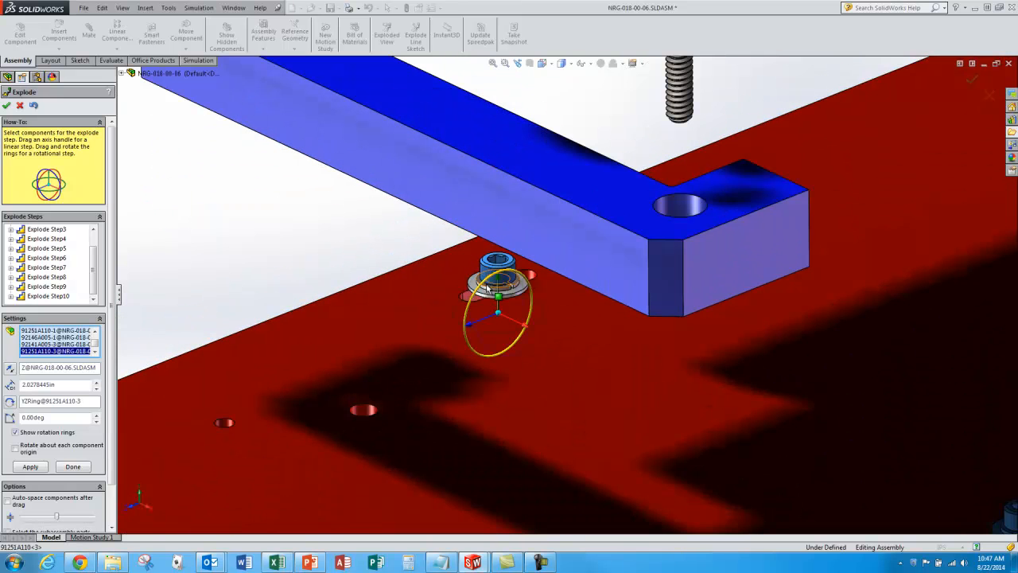
{"action": "left_click", "coordinate": [486, 291]}
{"action": "left_click", "coordinate": [485, 294]}
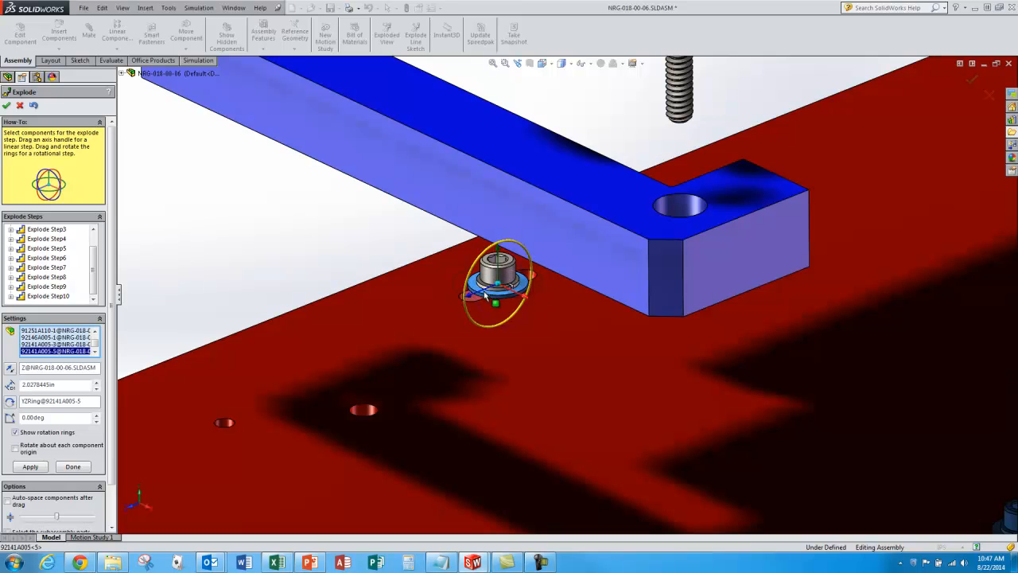
{"action": "left_click", "coordinate": [491, 287]}
{"action": "left_click", "coordinate": [491, 291]}
{"action": "scroll", "coordinate": [419, 289], "scroll_direction": "up", "scroll_amount": 5}
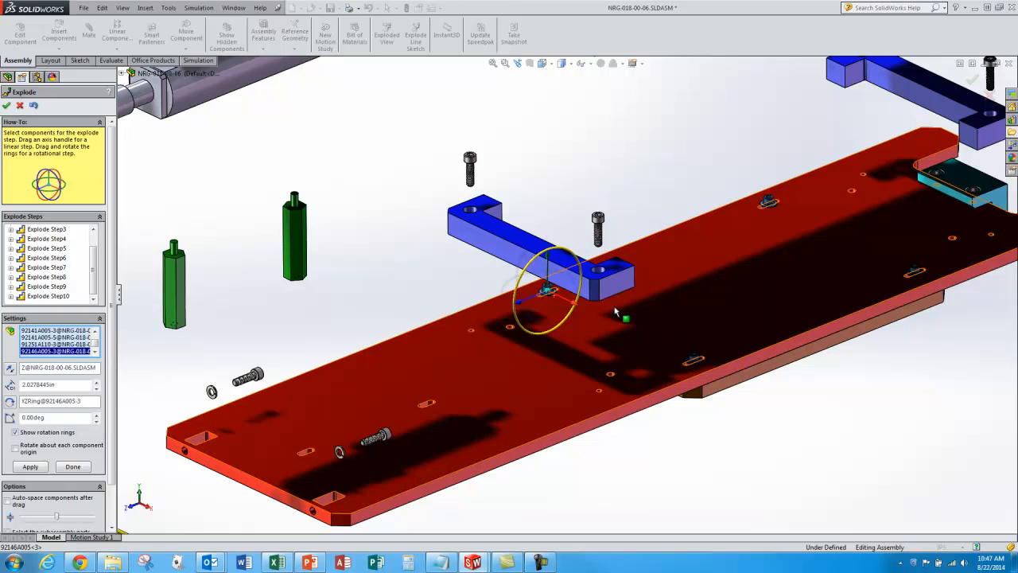
{"action": "left_click_drag", "start_coordinate": [549, 261], "coordinate": [555, 205]}
Step: Explode the four slot screws and their lock washers about 1.01 in straight up, away from the flat washers
{"action": "scroll", "coordinate": [632, 183], "scroll_direction": "down", "scroll_amount": 5}
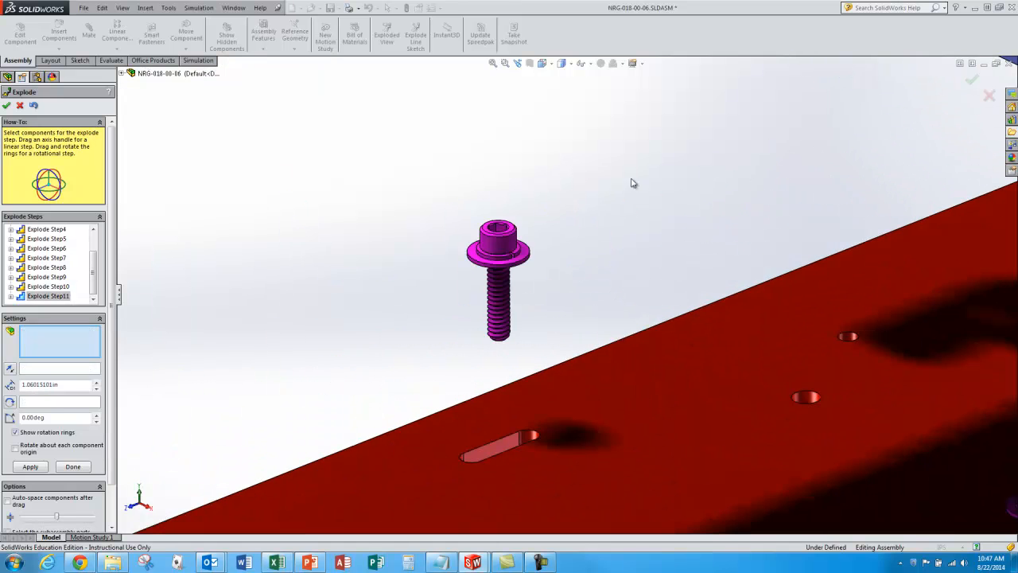
{"action": "left_click", "coordinate": [502, 239]}
{"action": "left_click", "coordinate": [521, 253]}
{"action": "scroll", "coordinate": [521, 253], "scroll_direction": "up", "scroll_amount": 5}
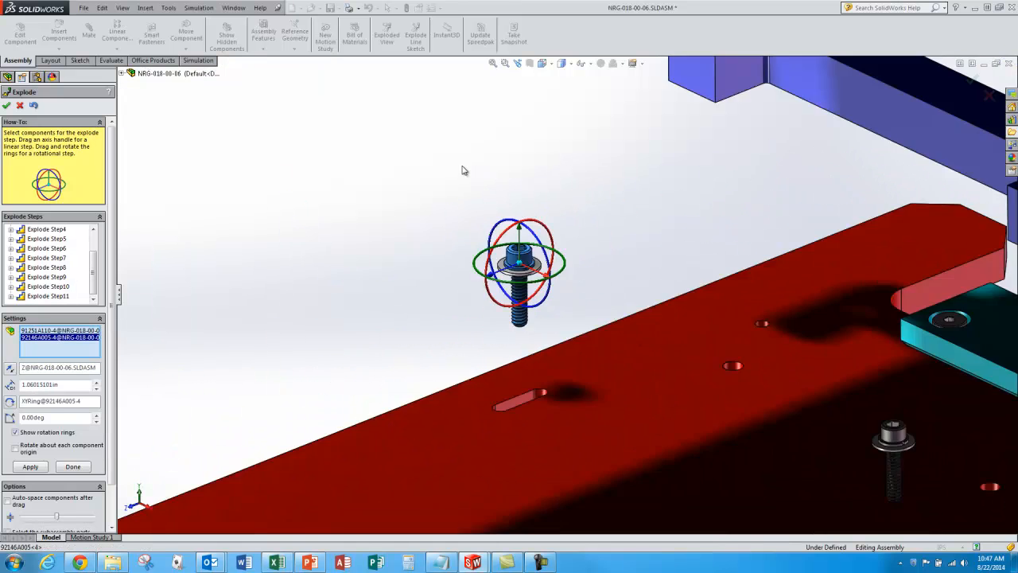
{"action": "scroll", "coordinate": [497, 247], "scroll_direction": "down", "scroll_amount": 8}
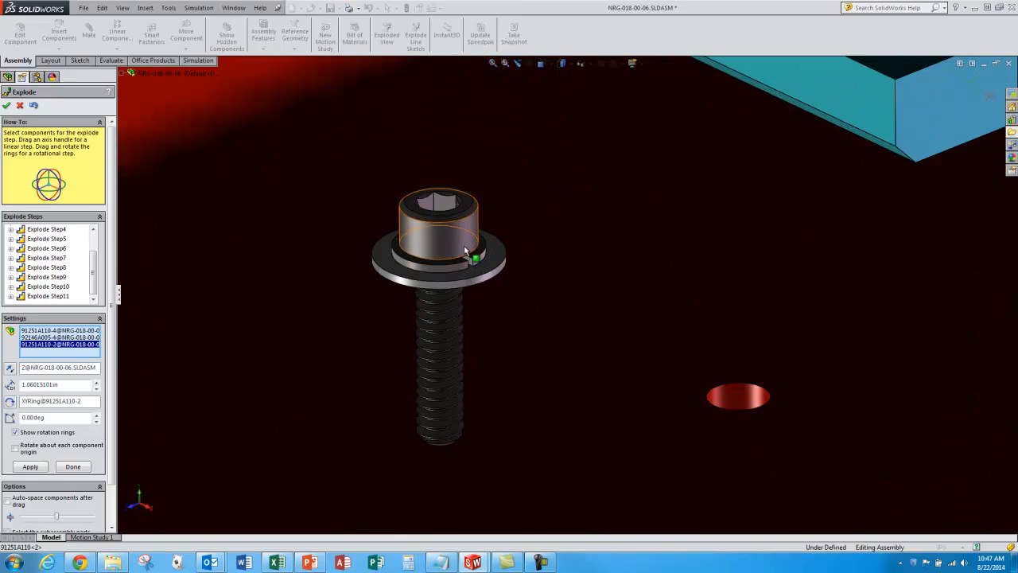
{"action": "left_click", "coordinate": [458, 261]}
{"action": "scroll", "coordinate": [627, 257], "scroll_direction": "up", "scroll_amount": 8}
{"action": "scroll", "coordinate": [624, 254], "scroll_direction": "up", "scroll_amount": 3}
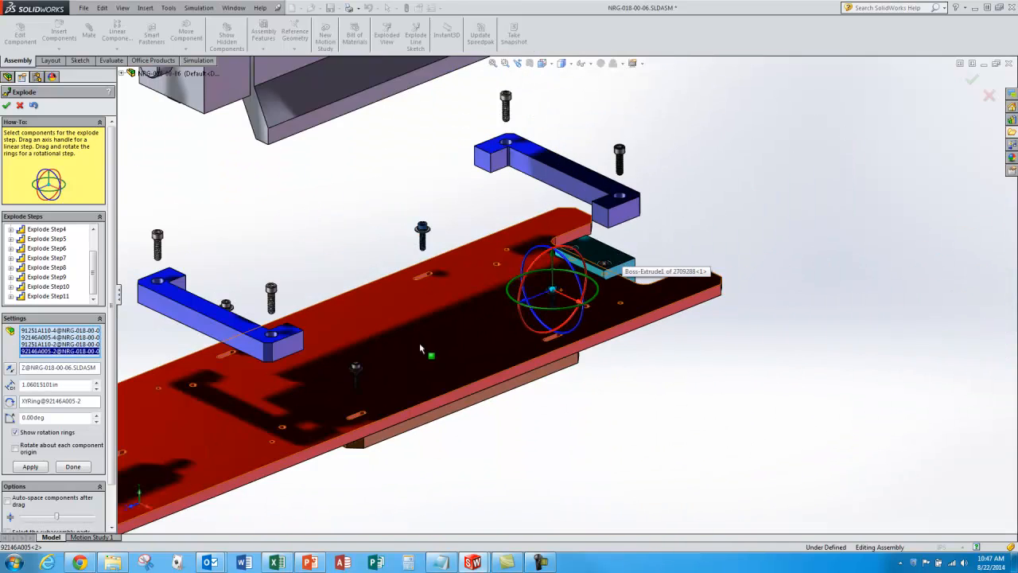
{"action": "scroll", "coordinate": [620, 262], "scroll_direction": "down", "scroll_amount": 9}
{"action": "left_click", "coordinate": [585, 297]}
{"action": "left_click", "coordinate": [583, 311]}
{"action": "scroll", "coordinate": [649, 273], "scroll_direction": "up", "scroll_amount": 4}
{"action": "scroll", "coordinate": [612, 284], "scroll_direction": "down", "scroll_amount": 2}
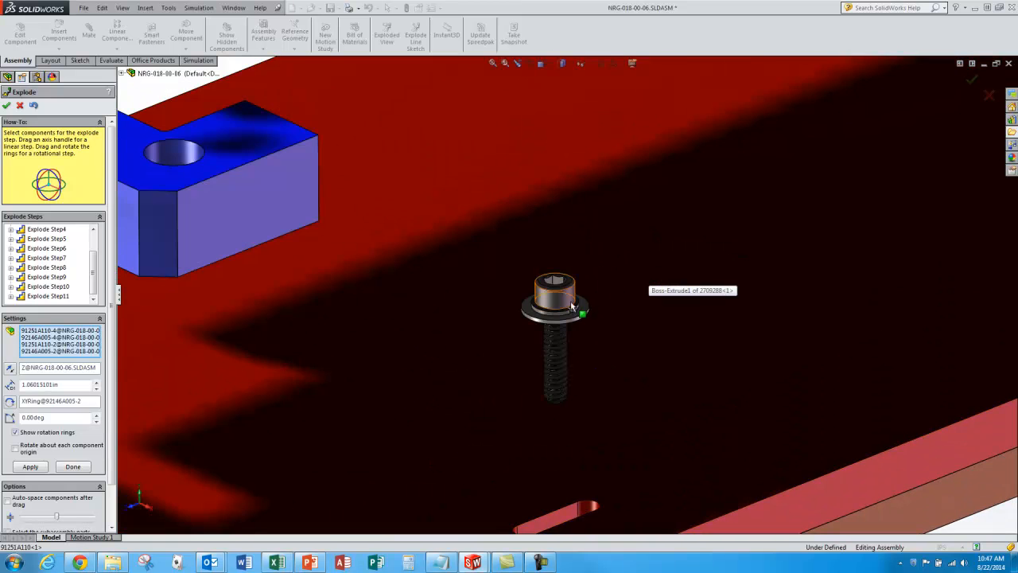
{"action": "left_click", "coordinate": [553, 293]}
{"action": "scroll", "coordinate": [556, 293], "scroll_direction": "down", "scroll_amount": 4}
{"action": "left_click", "coordinate": [556, 293]}
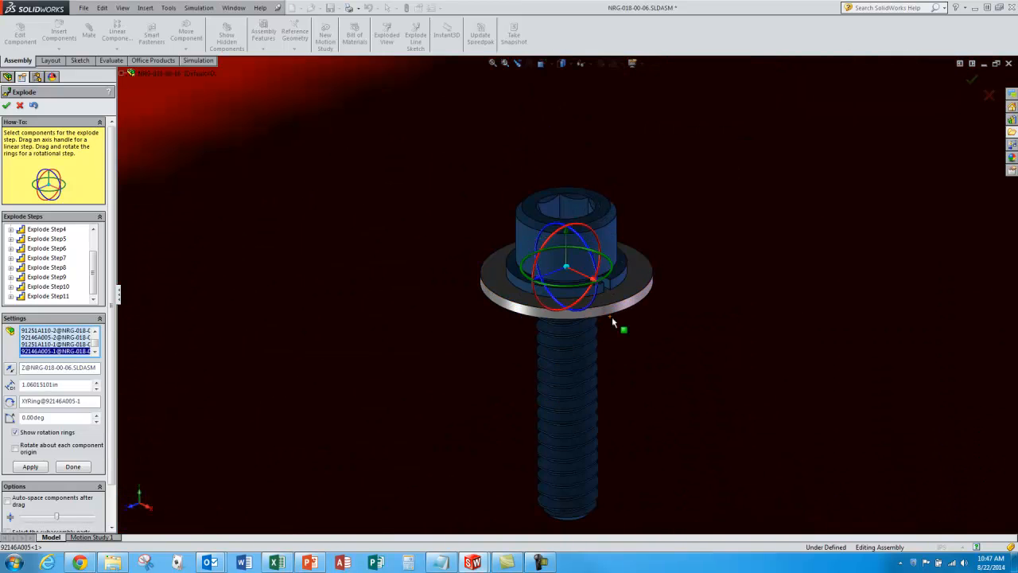
{"action": "scroll", "coordinate": [611, 317], "scroll_direction": "up", "scroll_amount": 5}
{"action": "scroll", "coordinate": [284, 166], "scroll_direction": "down", "scroll_amount": 5}
{"action": "left_click", "coordinate": [310, 193]}
{"action": "left_click", "coordinate": [350, 229]}
{"action": "scroll", "coordinate": [569, 275], "scroll_direction": "up", "scroll_amount": 5}
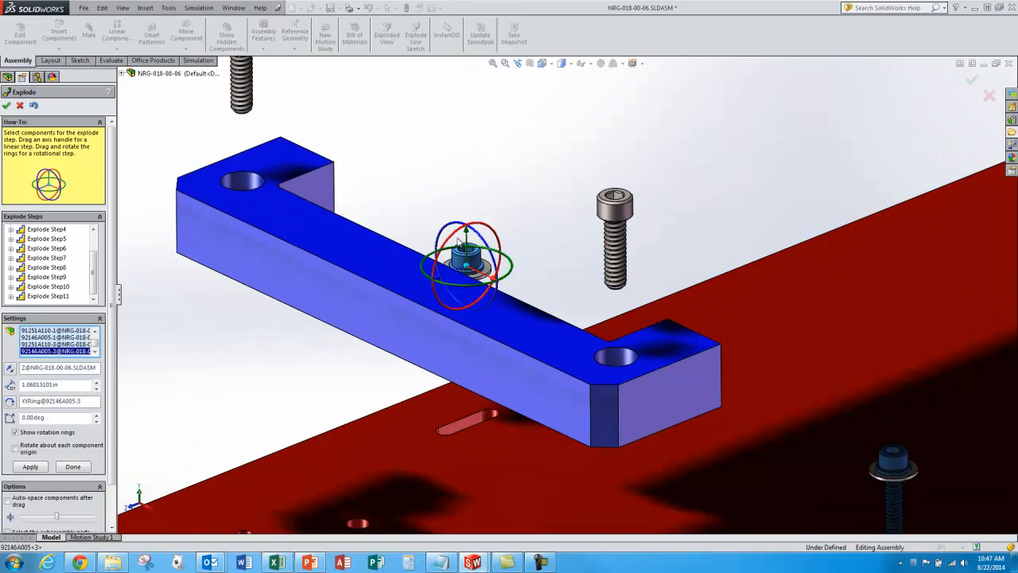
{"action": "scroll", "coordinate": [460, 240], "scroll_direction": "up", "scroll_amount": 3}
{"action": "left_click_drag", "start_coordinate": [498, 246], "coordinate": [509, 148]}
Step: Explode the four slot screws alone about 1.04 in straight up, away from their lock washers
{"action": "scroll", "coordinate": [503, 163], "scroll_direction": "down", "scroll_amount": 3}
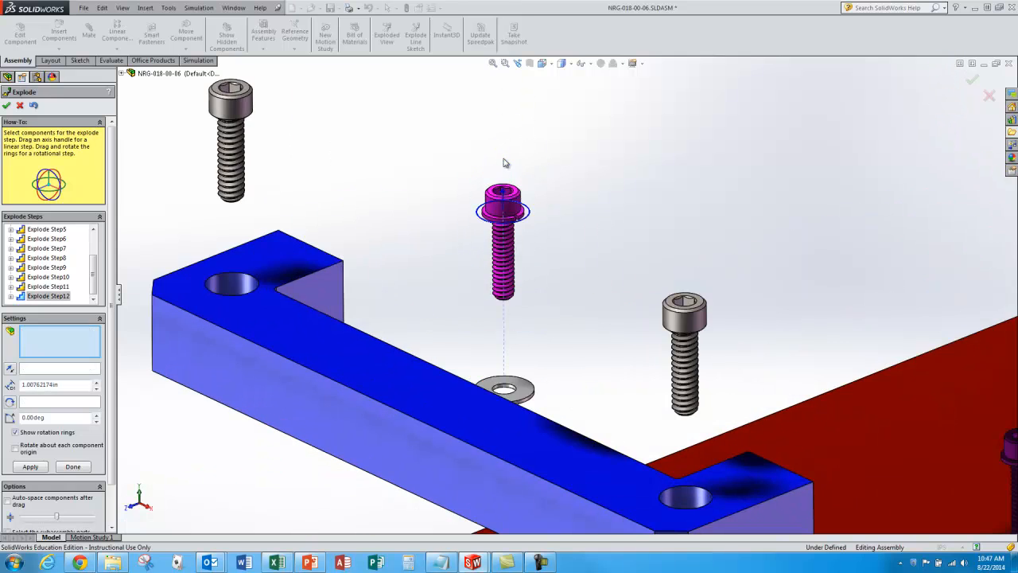
{"action": "left_click", "coordinate": [507, 194]}
{"action": "scroll", "coordinate": [673, 262], "scroll_direction": "up", "scroll_amount": 3}
{"action": "scroll", "coordinate": [779, 358], "scroll_direction": "down", "scroll_amount": 3}
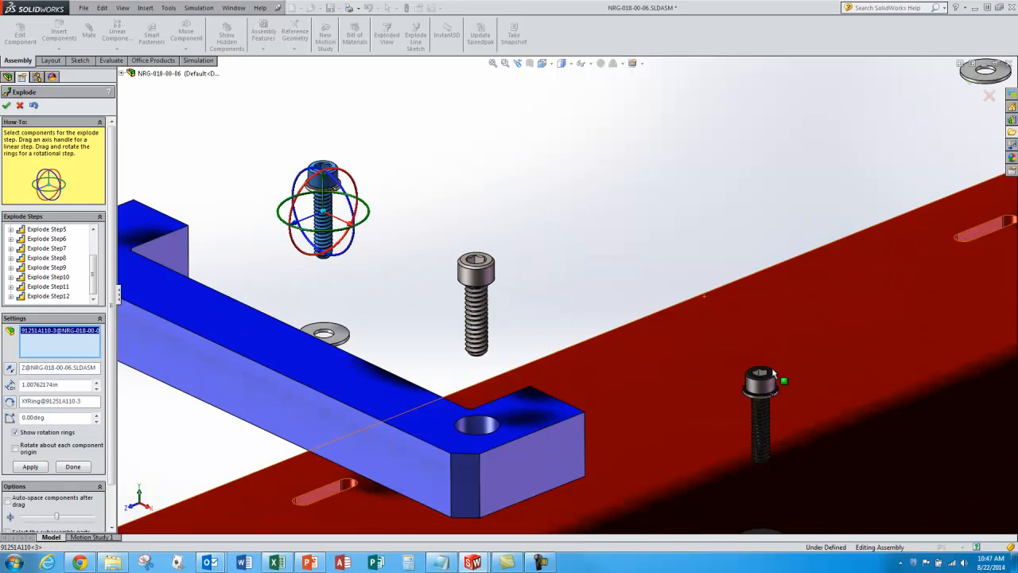
{"action": "left_click", "coordinate": [763, 377]}
{"action": "scroll", "coordinate": [728, 289], "scroll_direction": "up", "scroll_amount": 3}
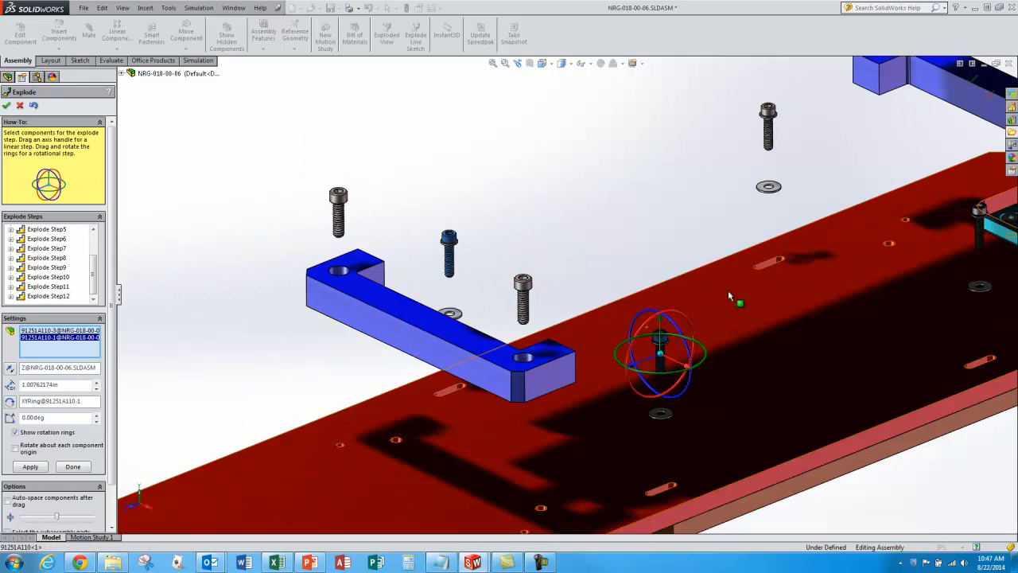
{"action": "left_click", "coordinate": [770, 110]}
{"action": "scroll", "coordinate": [778, 119], "scroll_direction": "up", "scroll_amount": 1}
{"action": "scroll", "coordinate": [939, 233], "scroll_direction": "down", "scroll_amount": 5}
{"action": "left_click", "coordinate": [815, 216]}
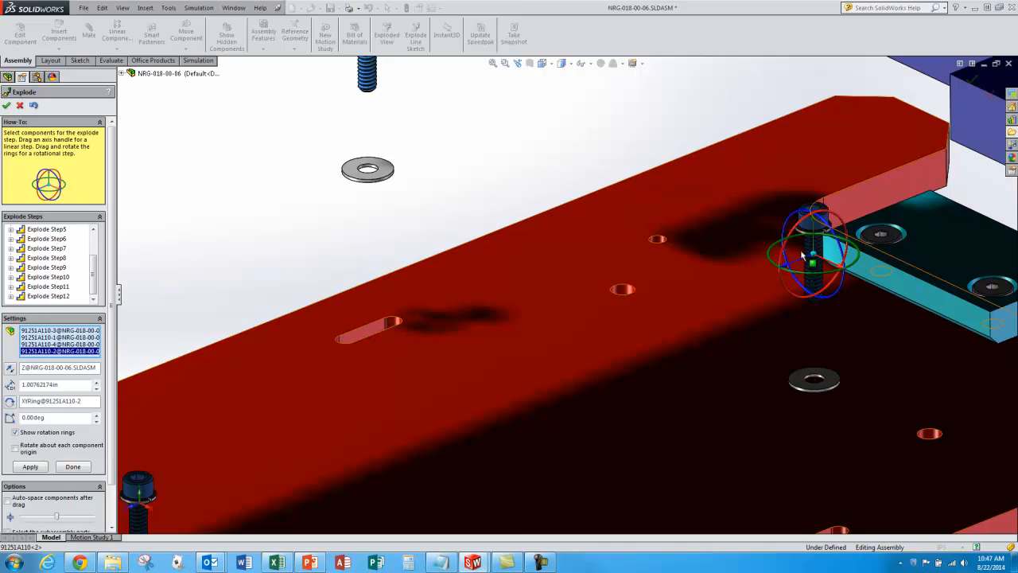
{"action": "scroll", "coordinate": [564, 282], "scroll_direction": "up", "scroll_amount": 3}
{"action": "left_click_drag", "start_coordinate": [710, 239], "coordinate": [704, 147]}
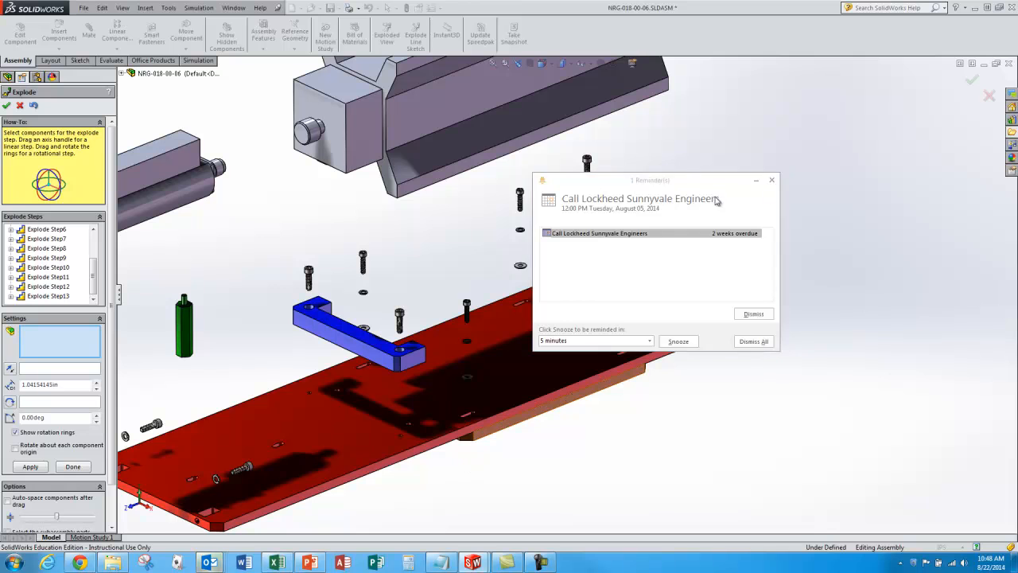
Step: Dismiss the calendar reminder and explode the brown plate beneath the red plate about 3.25 in straight down
{"action": "left_click", "coordinate": [772, 181]}
{"action": "left_click", "coordinate": [542, 412]}
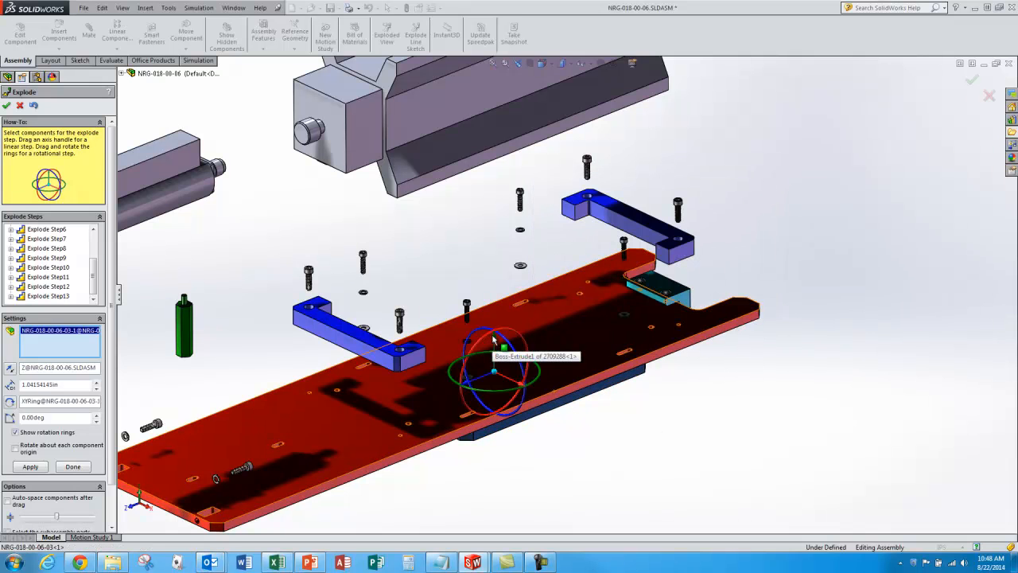
{"action": "left_click", "coordinate": [524, 452]}
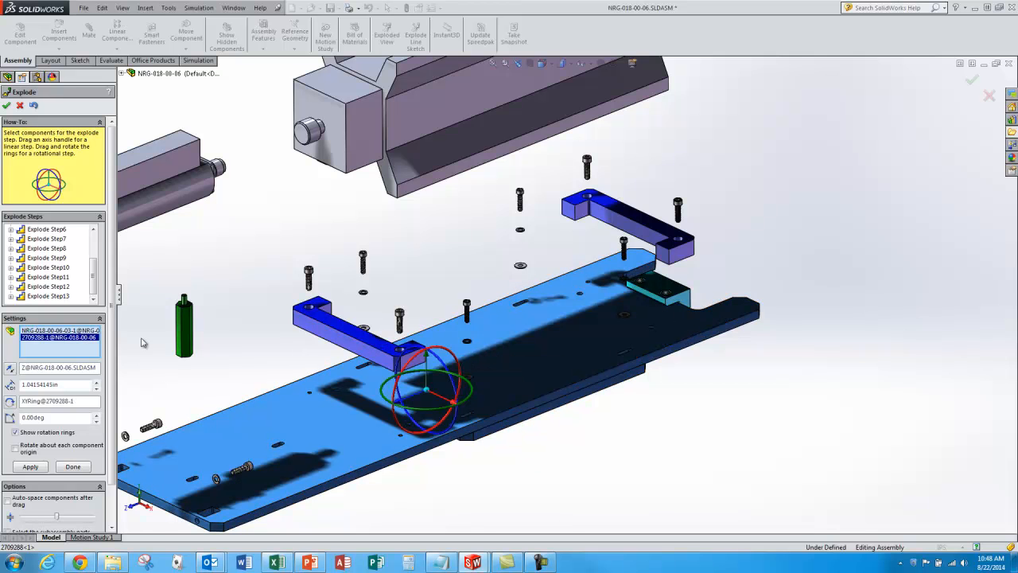
{"action": "right_click", "coordinate": [54, 342]}
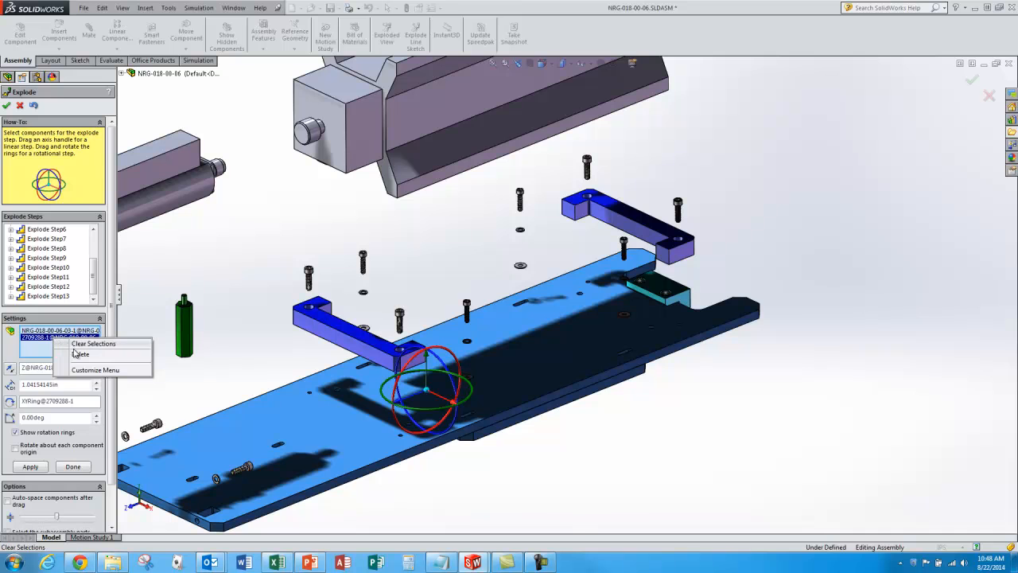
{"action": "left_click", "coordinate": [82, 354]}
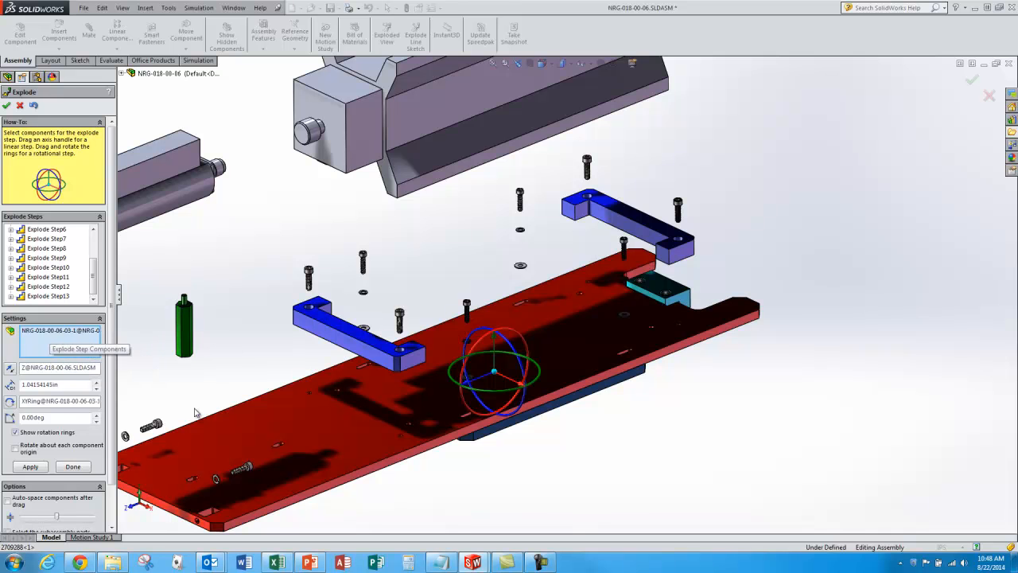
{"action": "left_click_drag", "start_coordinate": [497, 341], "coordinate": [500, 456]}
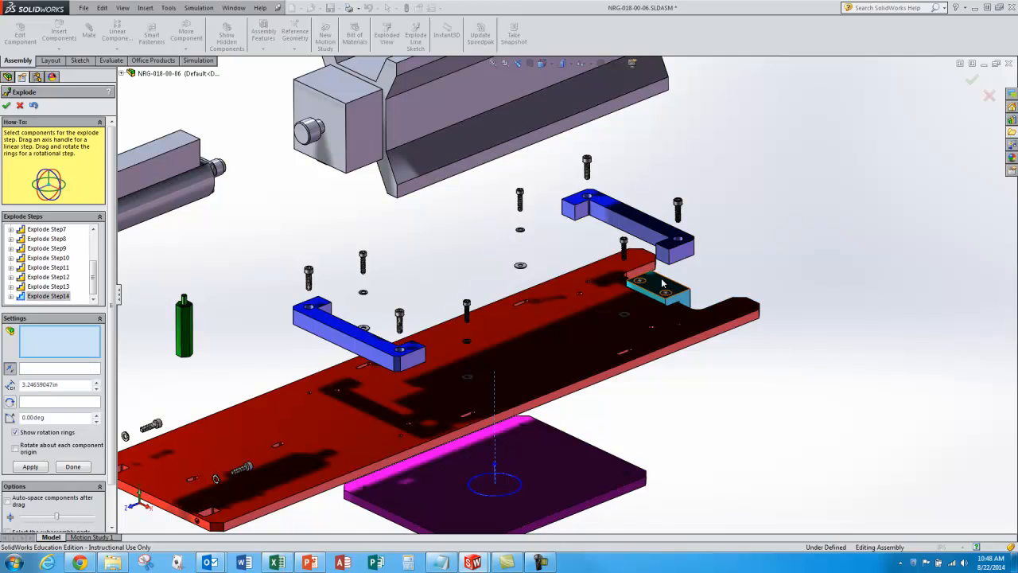
Step: Explode the cyan block together with its two shoulder screws about 3.88 in lengthwise, away from the red plate's notched end
{"action": "scroll", "coordinate": [544, 292], "scroll_direction": "down", "scroll_amount": 5}
{"action": "left_click", "coordinate": [535, 291]}
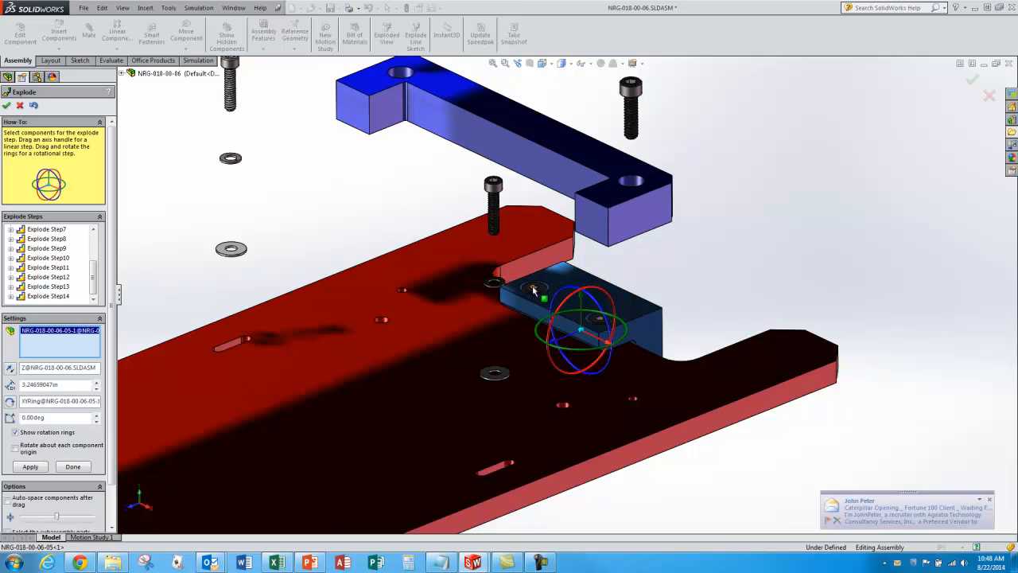
{"action": "left_click", "coordinate": [601, 318]}
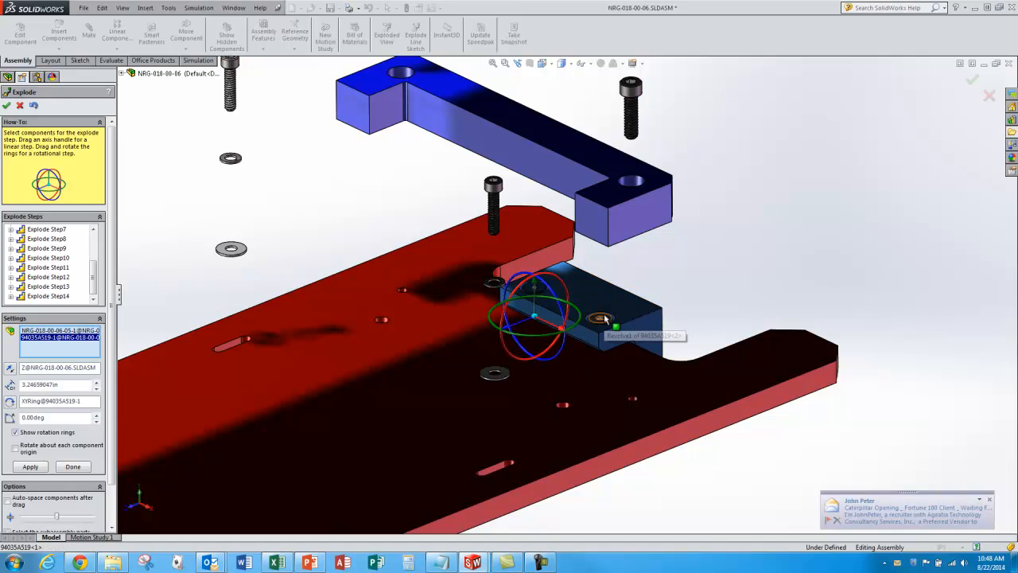
{"action": "left_click", "coordinate": [605, 296]}
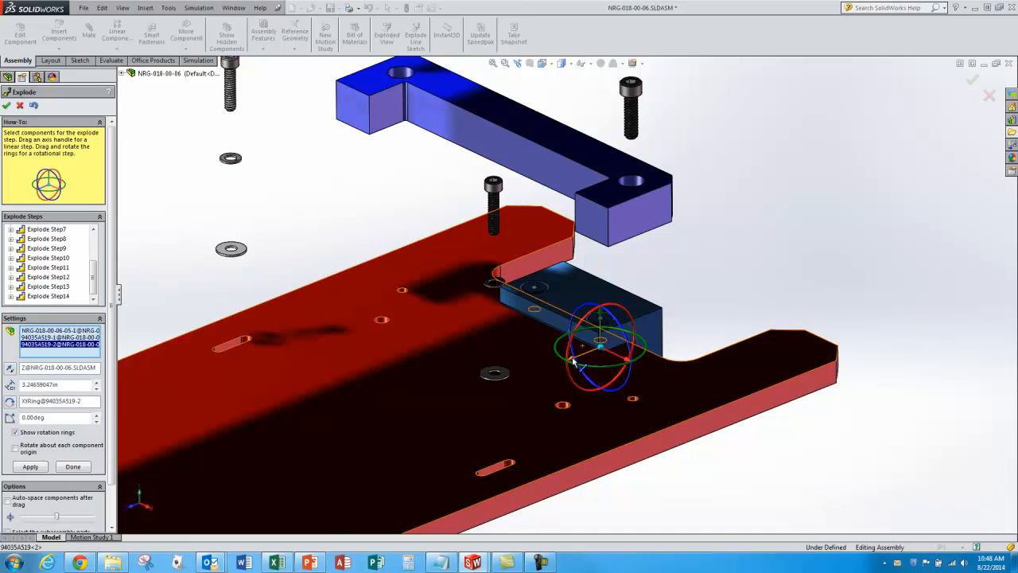
{"action": "left_click_drag", "start_coordinate": [579, 358], "coordinate": [852, 239]}
{"action": "scroll", "coordinate": [923, 189], "scroll_direction": "up", "scroll_amount": 3}
{"action": "scroll", "coordinate": [732, 238], "scroll_direction": "down", "scroll_amount": 3}
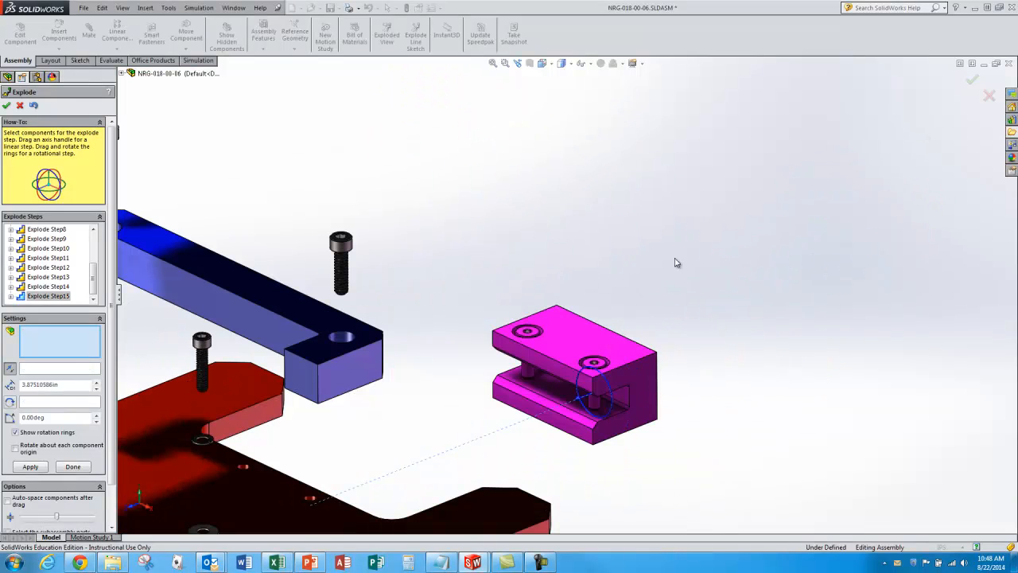
Step: Explode the two shoulder screws about 1.70 in straight up out of the cyan block
{"action": "left_click", "coordinate": [525, 331]}
{"action": "left_click", "coordinate": [592, 363]}
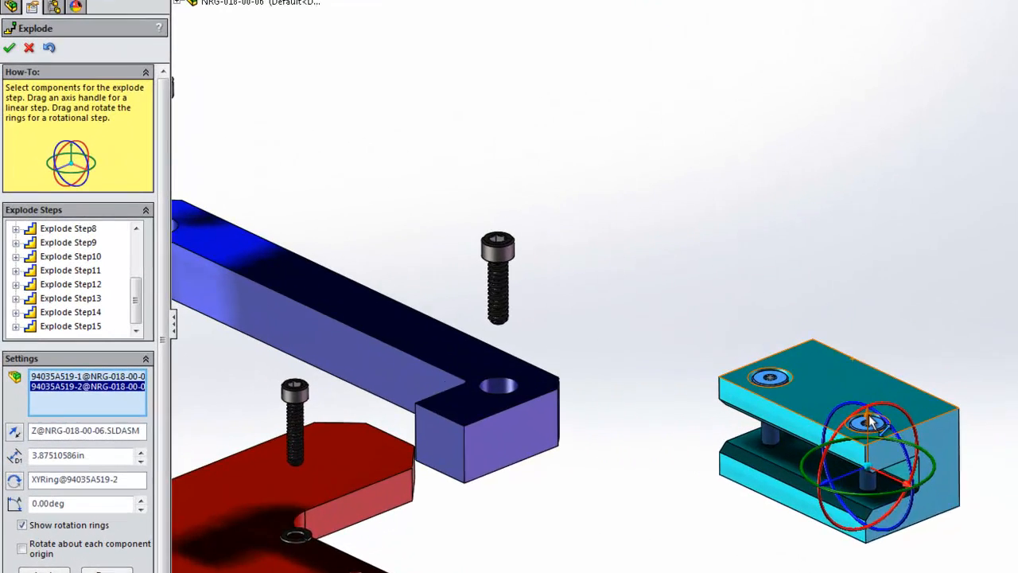
{"action": "left_click_drag", "start_coordinate": [593, 350], "coordinate": [594, 310]}
{"action": "left_click_drag", "start_coordinate": [892, 351], "coordinate": [888, 185]}
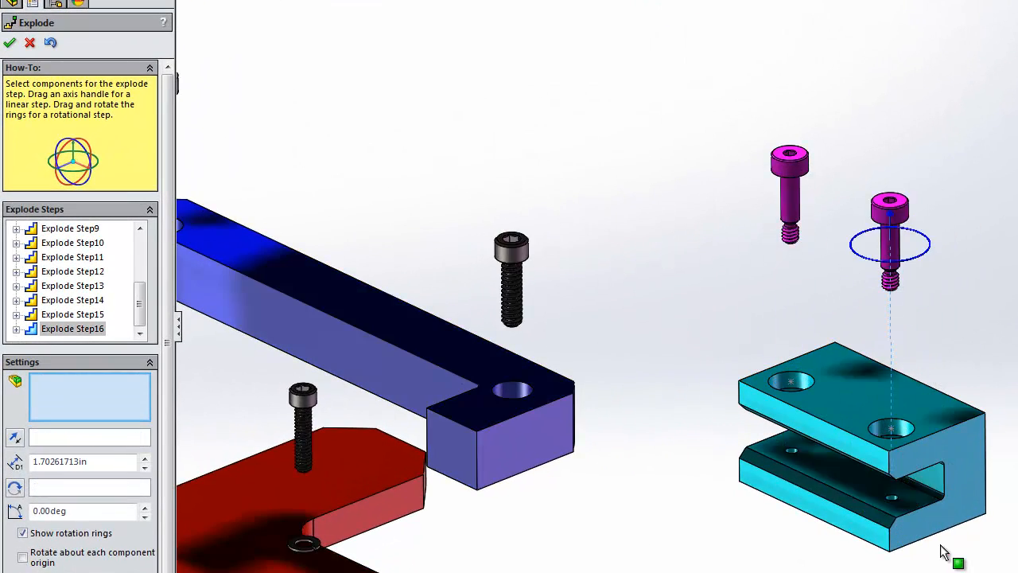
{"action": "key", "text": "f"}
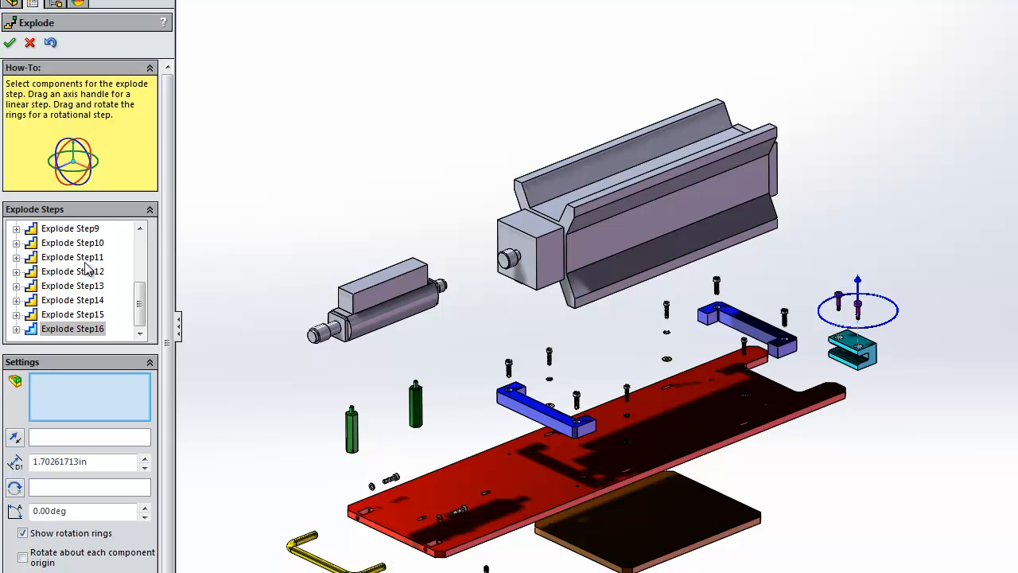
Step: Finish the exploded view and list the explode steps of ExplView1 in the assembly's default configuration
{"action": "left_click", "coordinate": [11, 44]}
{"action": "left_click", "coordinate": [22, 50]}
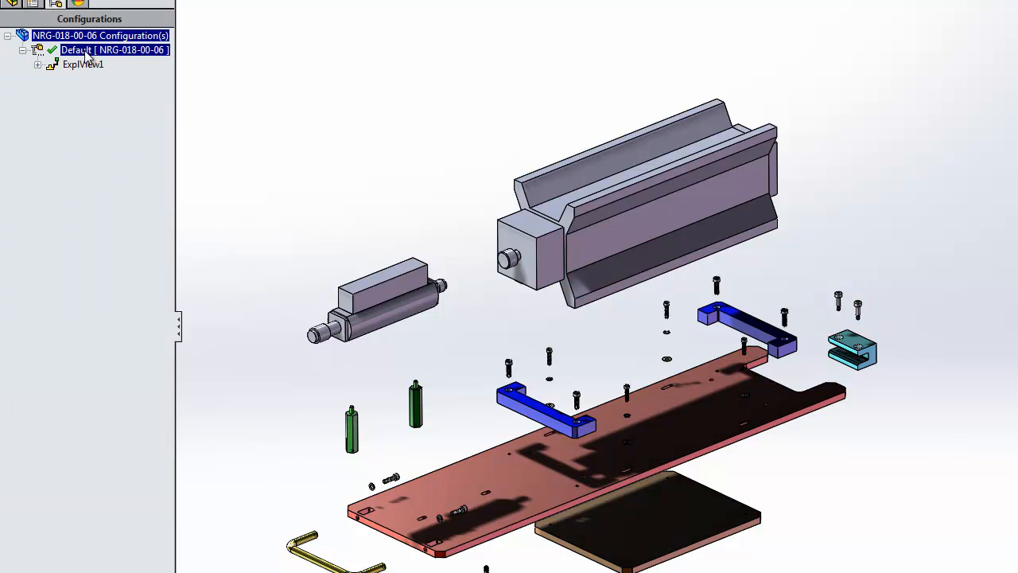
{"action": "left_click", "coordinate": [94, 66]}
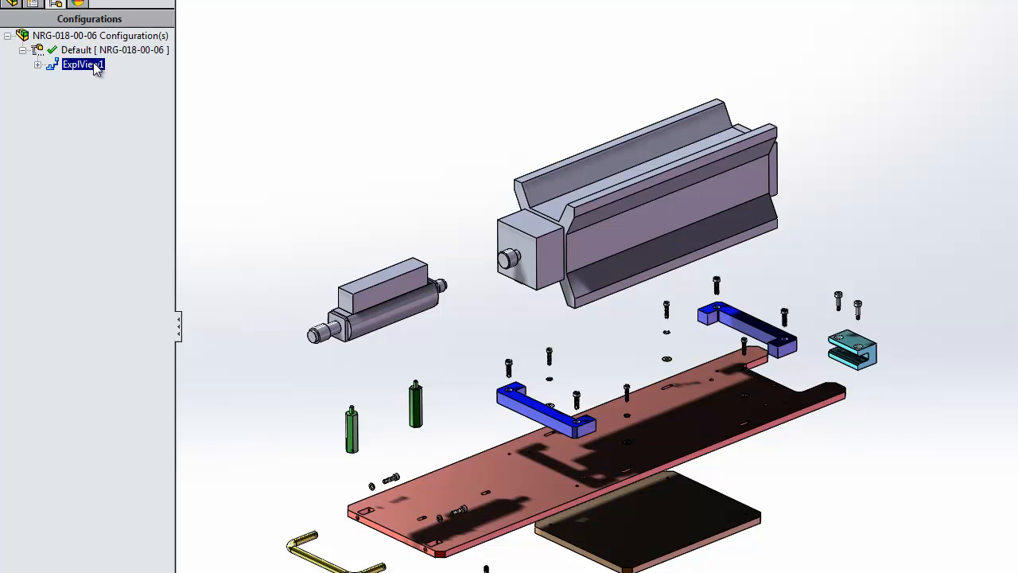
{"action": "left_click", "coordinate": [37, 65]}
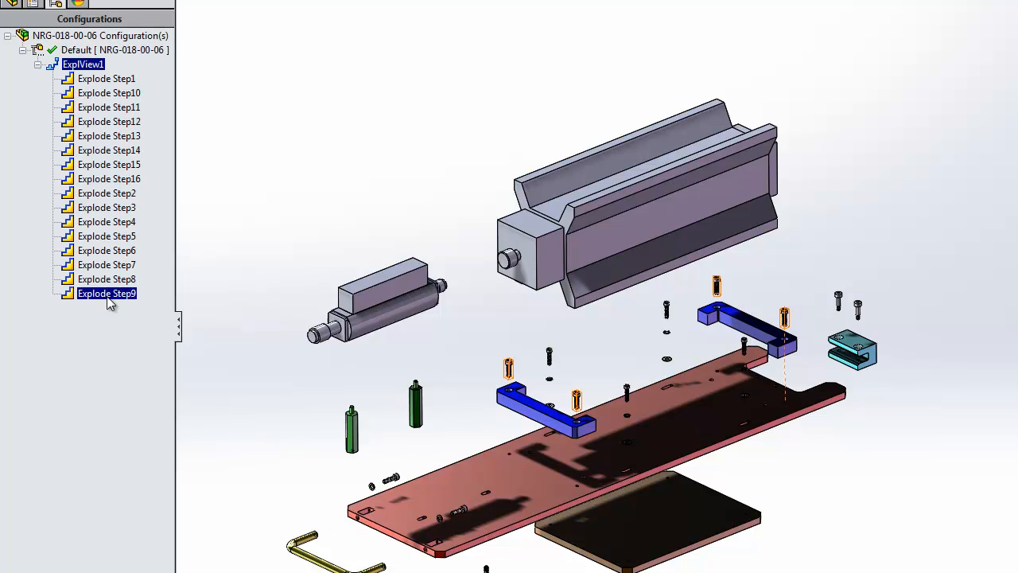
Step: Edit Explode Step1 to set the explode distance of the two lower screws to 3 in
{"action": "right_click", "coordinate": [80, 80]}
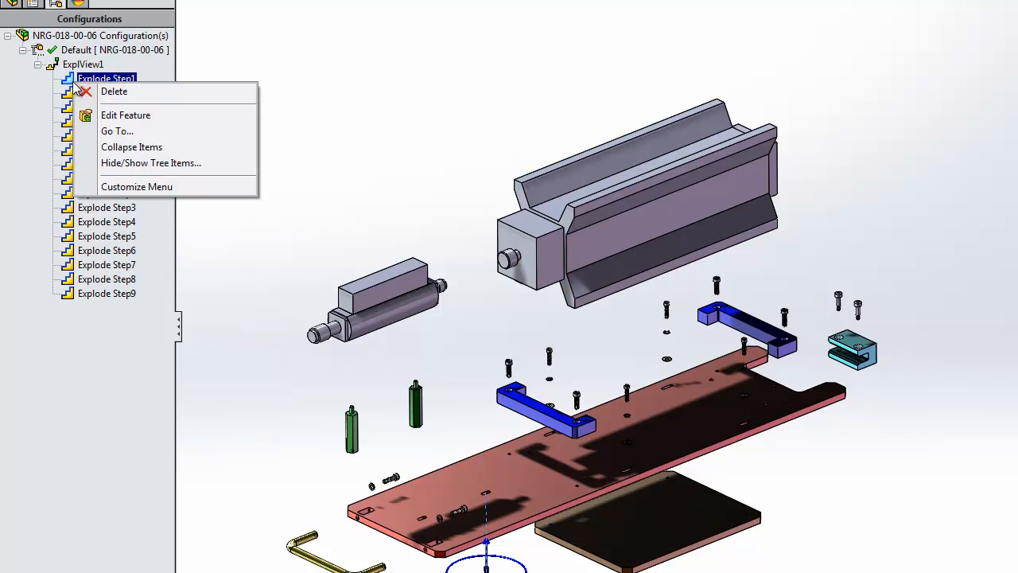
{"action": "left_click", "coordinate": [119, 115]}
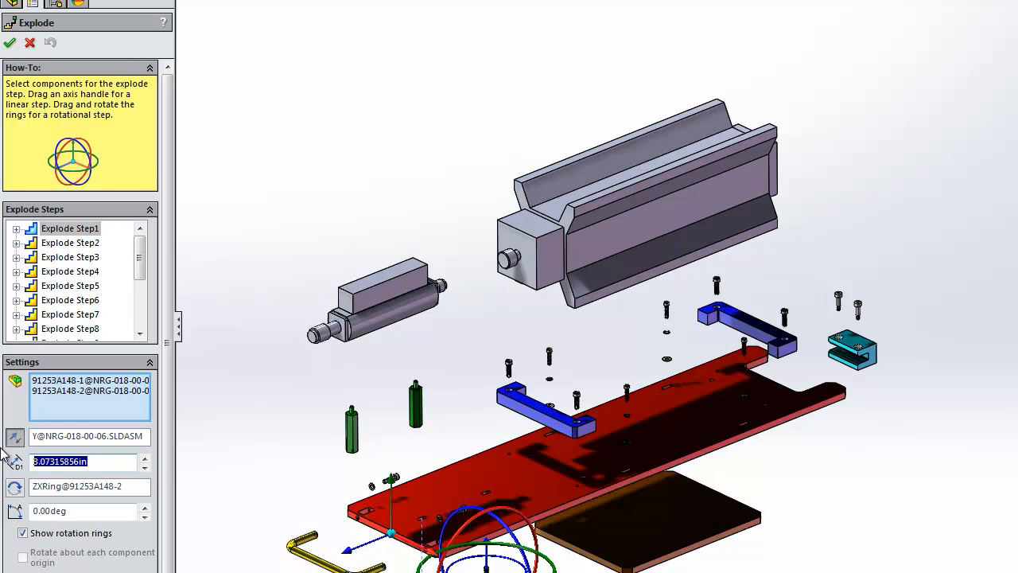
{"action": "type", "text": "3"}
{"action": "key", "text": "Return"}
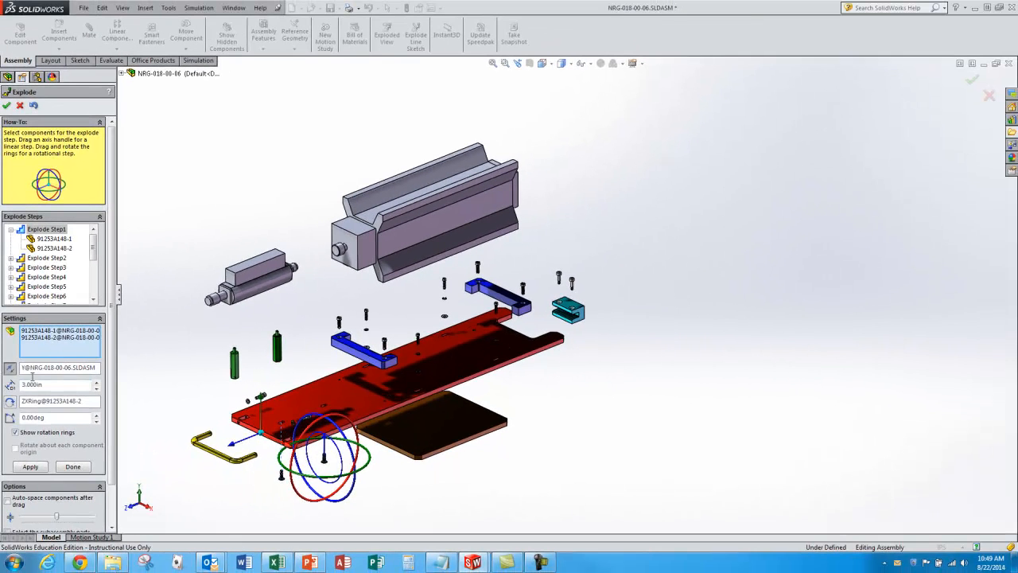
{"action": "left_click", "coordinate": [73, 467]}
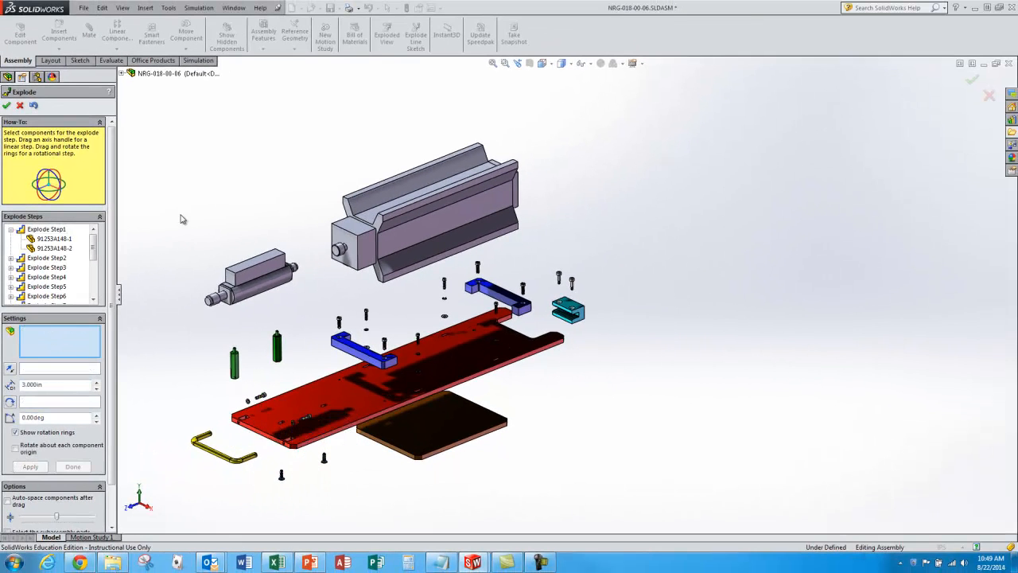
{"action": "scroll", "coordinate": [194, 287], "scroll_direction": "down", "scroll_amount": 2}
{"action": "scroll", "coordinate": [193, 305], "scroll_direction": "up", "scroll_amount": 1}
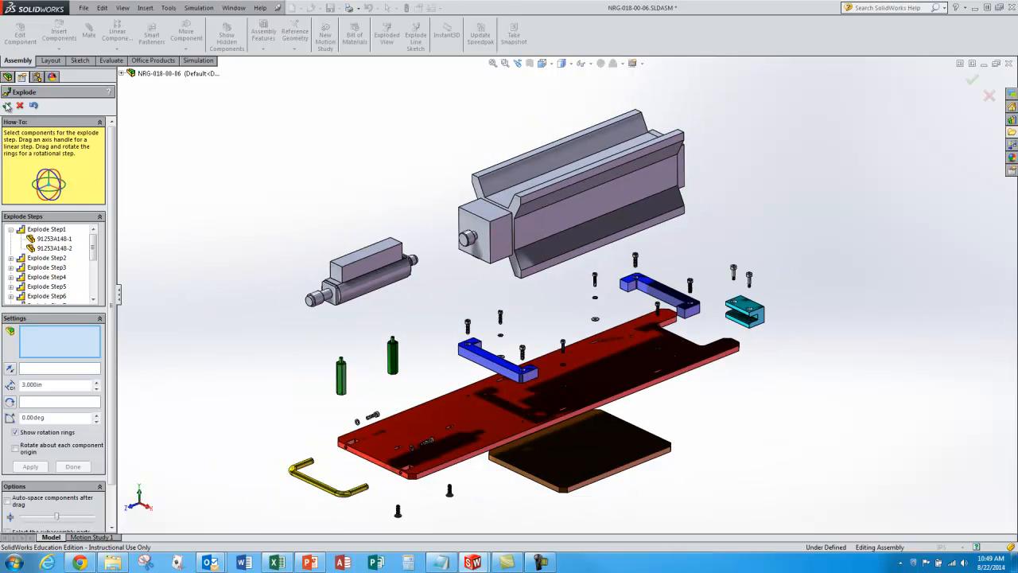
{"action": "left_click", "coordinate": [7, 105]}
Step: Animate the collapse of ExplView1 and replay it in loop playback mode
{"action": "left_click", "coordinate": [62, 120]}
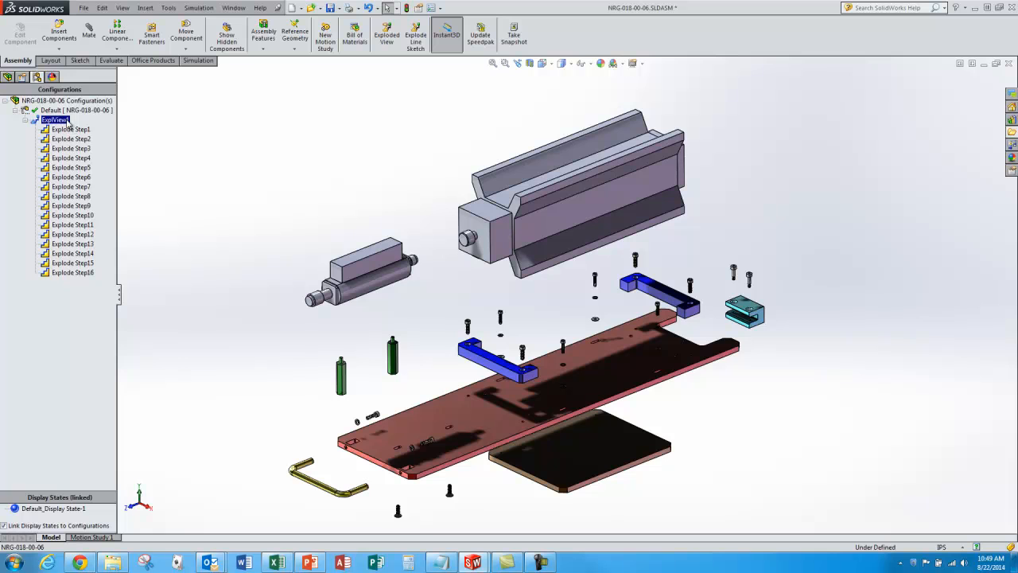
{"action": "right_click", "coordinate": [64, 120]}
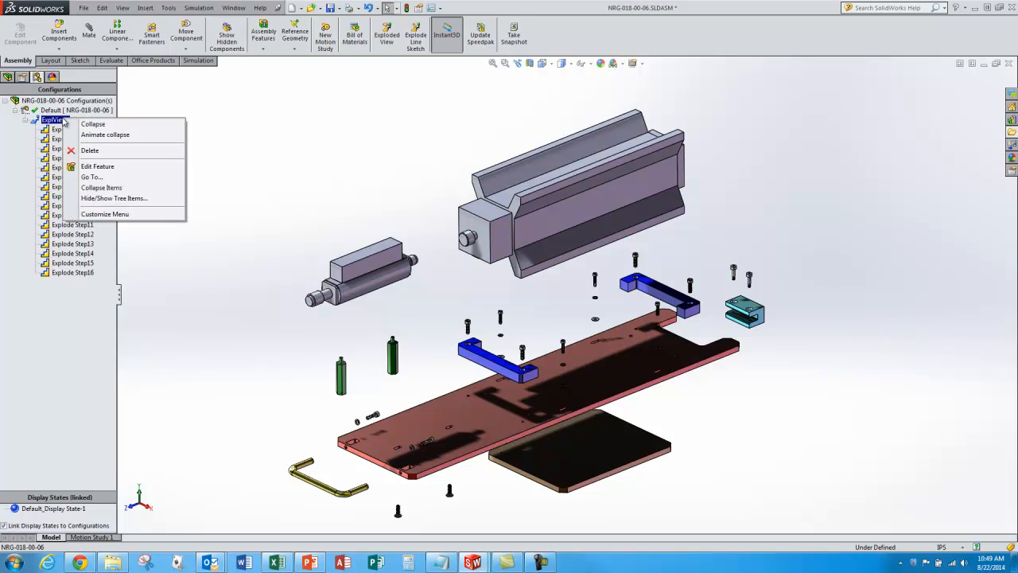
{"action": "left_click", "coordinate": [110, 137]}
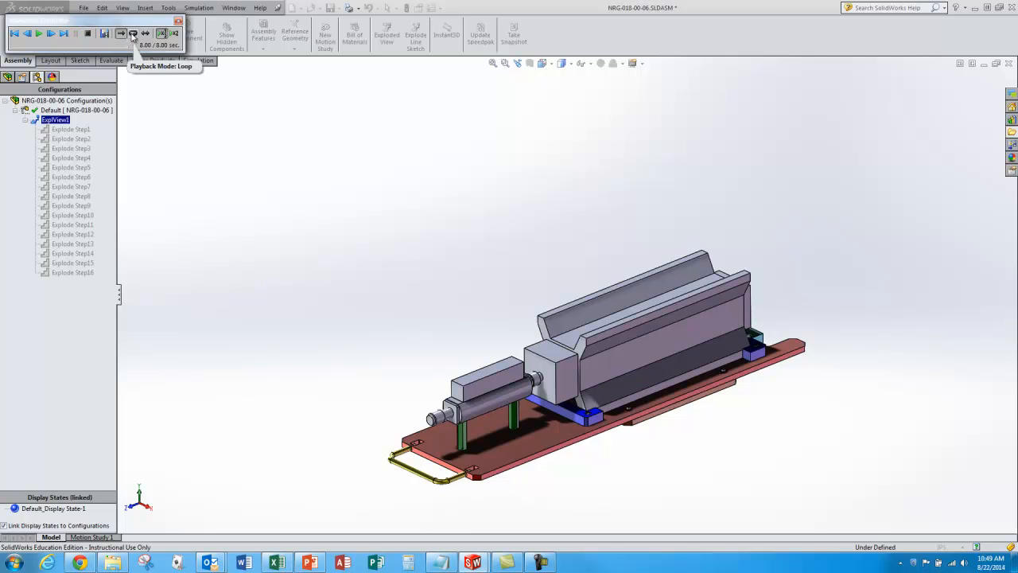
{"action": "left_click", "coordinate": [132, 35]}
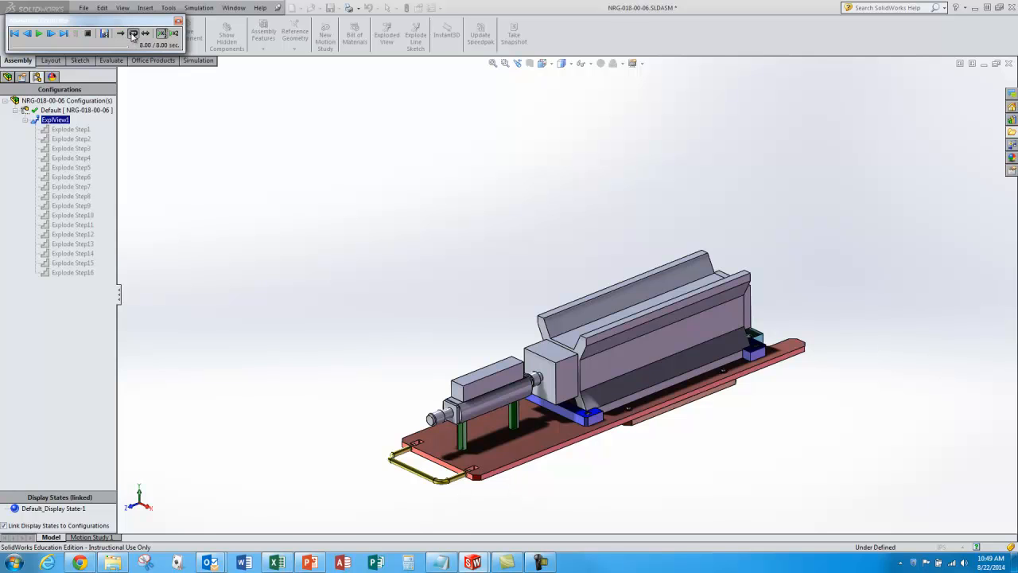
{"action": "left_click", "coordinate": [37, 35]}
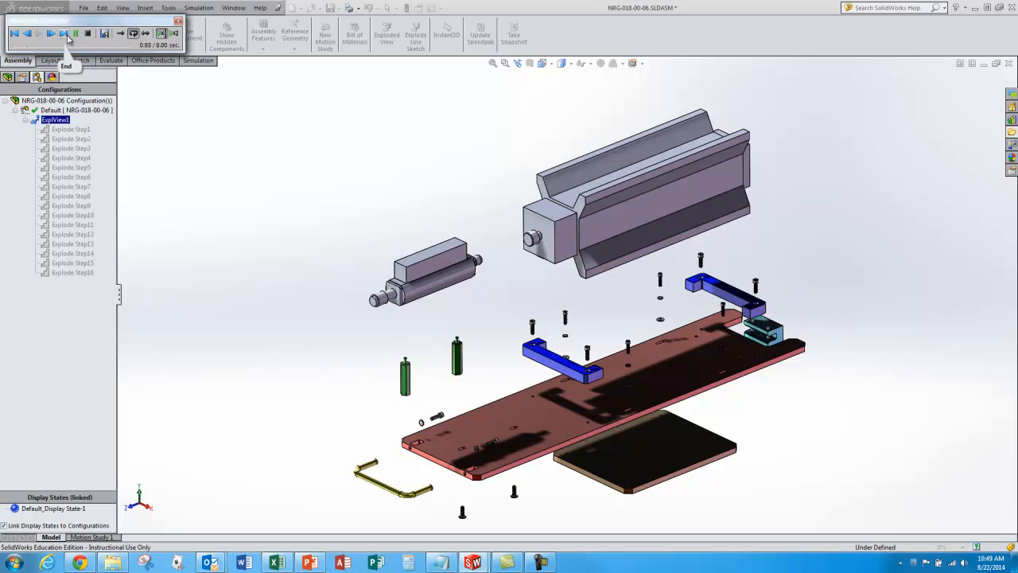
Step: Examine the explode animation at fast and slow playback speeds in reciprocating mode, and close the animation controls
{"action": "left_click", "coordinate": [173, 34]}
{"action": "left_click", "coordinate": [162, 34]}
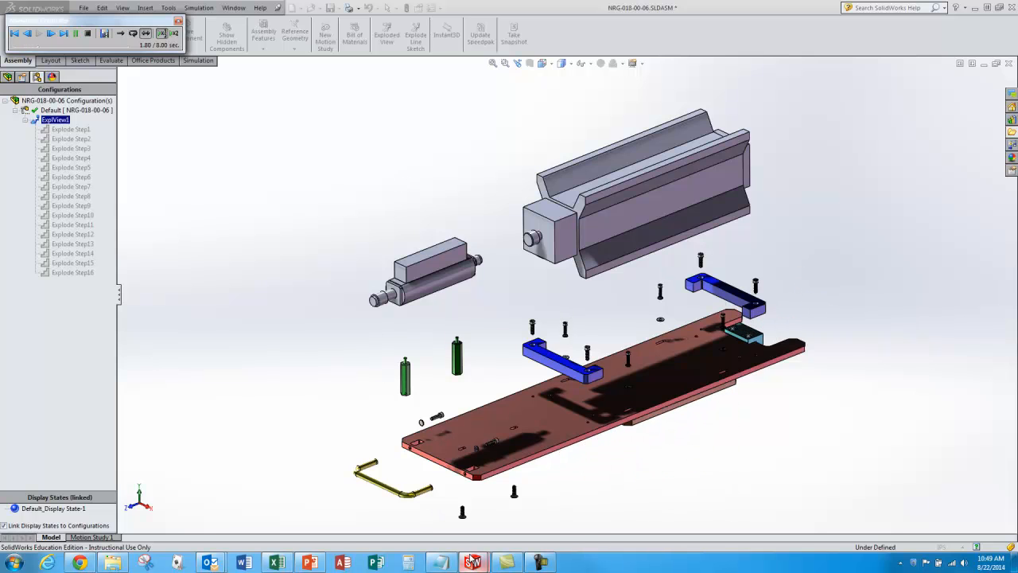
{"action": "mouse_move", "coordinate": [474, 563]}
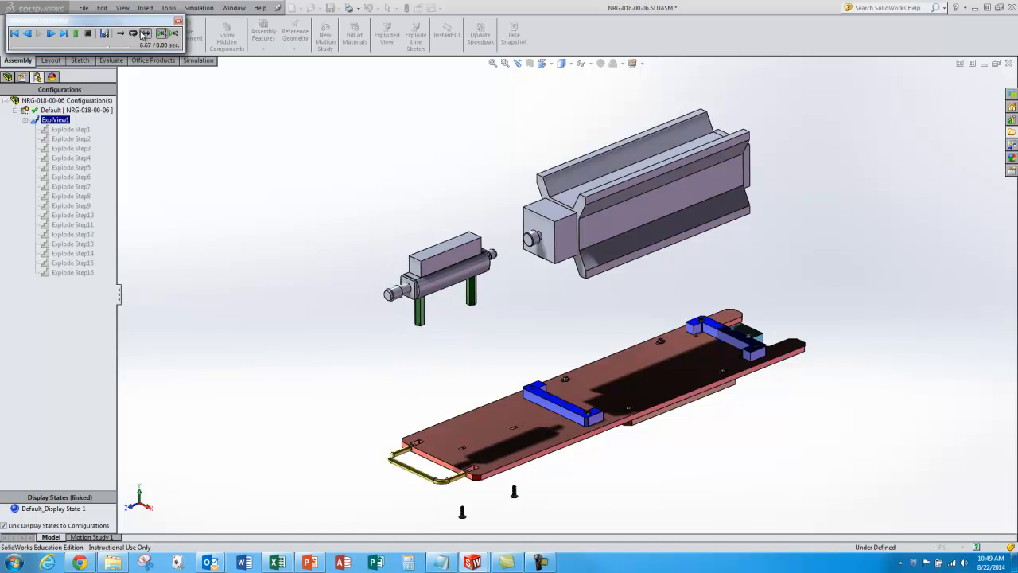
{"action": "left_click", "coordinate": [179, 21]}
Step: Switch to the open part document sumtech.SLDPRT
{"action": "left_click", "coordinate": [234, 8]}
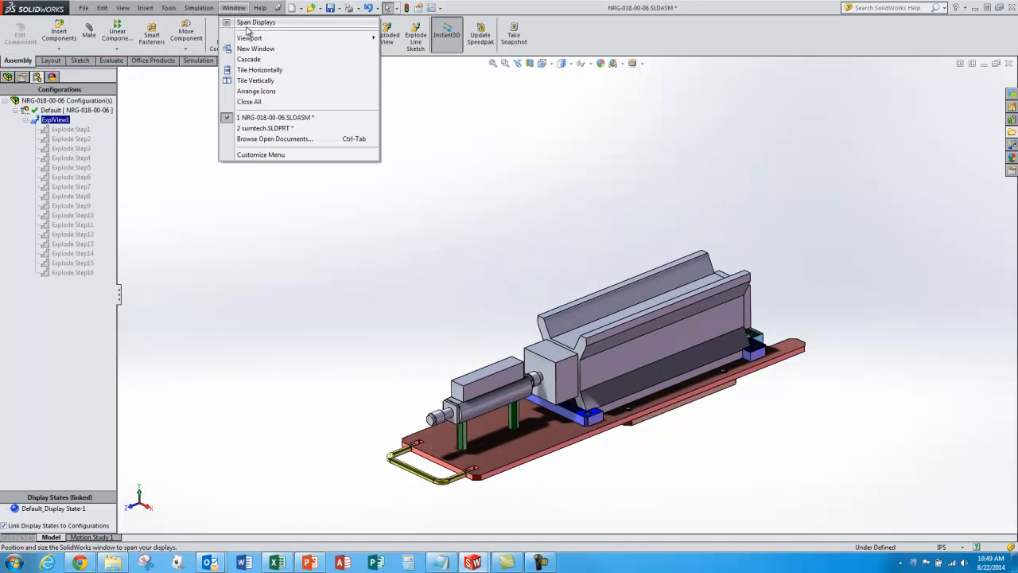
{"action": "left_click", "coordinate": [267, 128]}
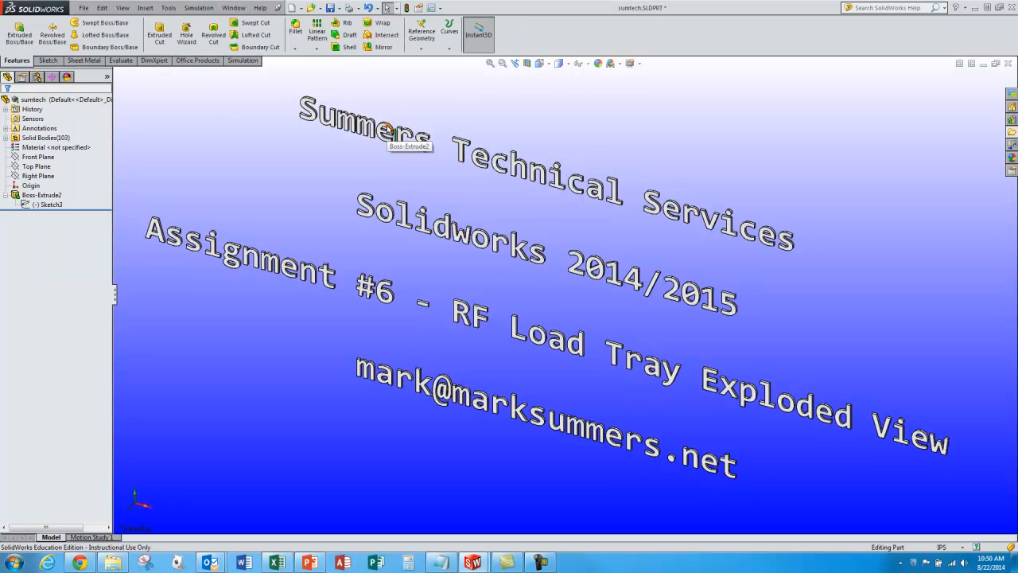